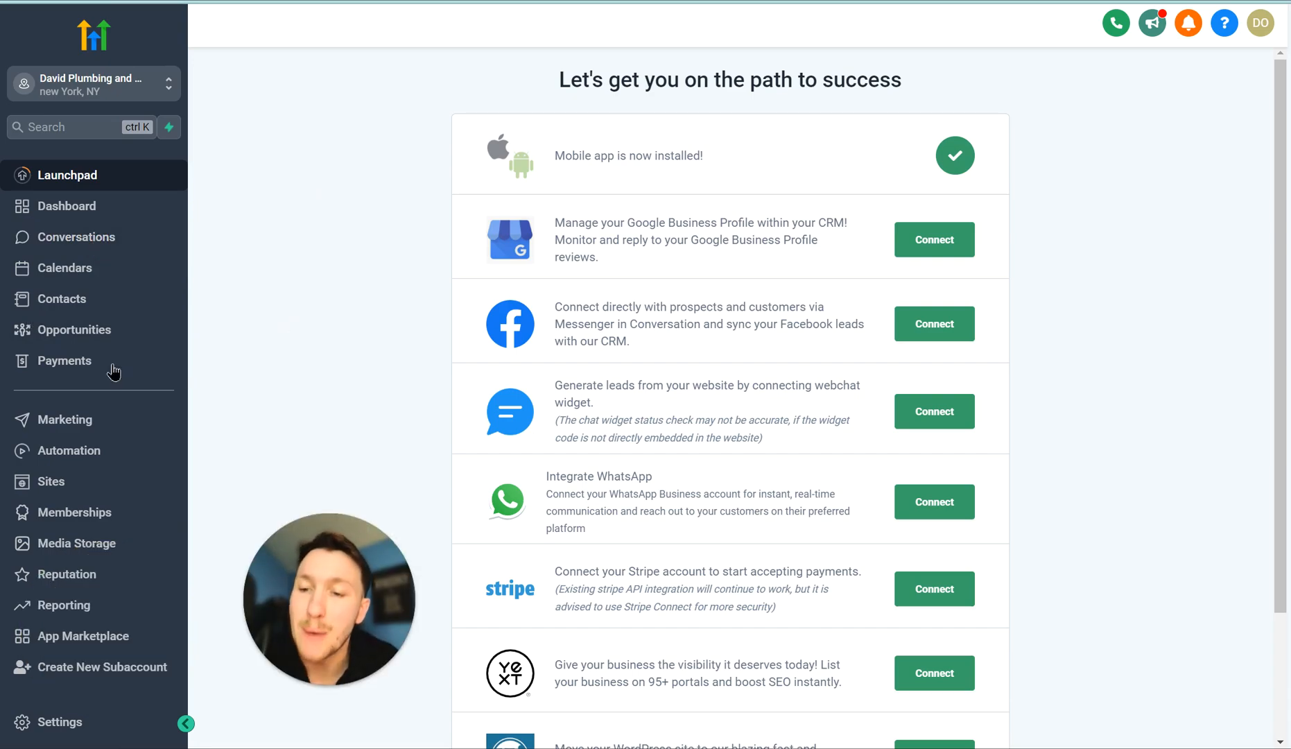
Open the product list in the payments area and start creating a new product.
click(86, 367)
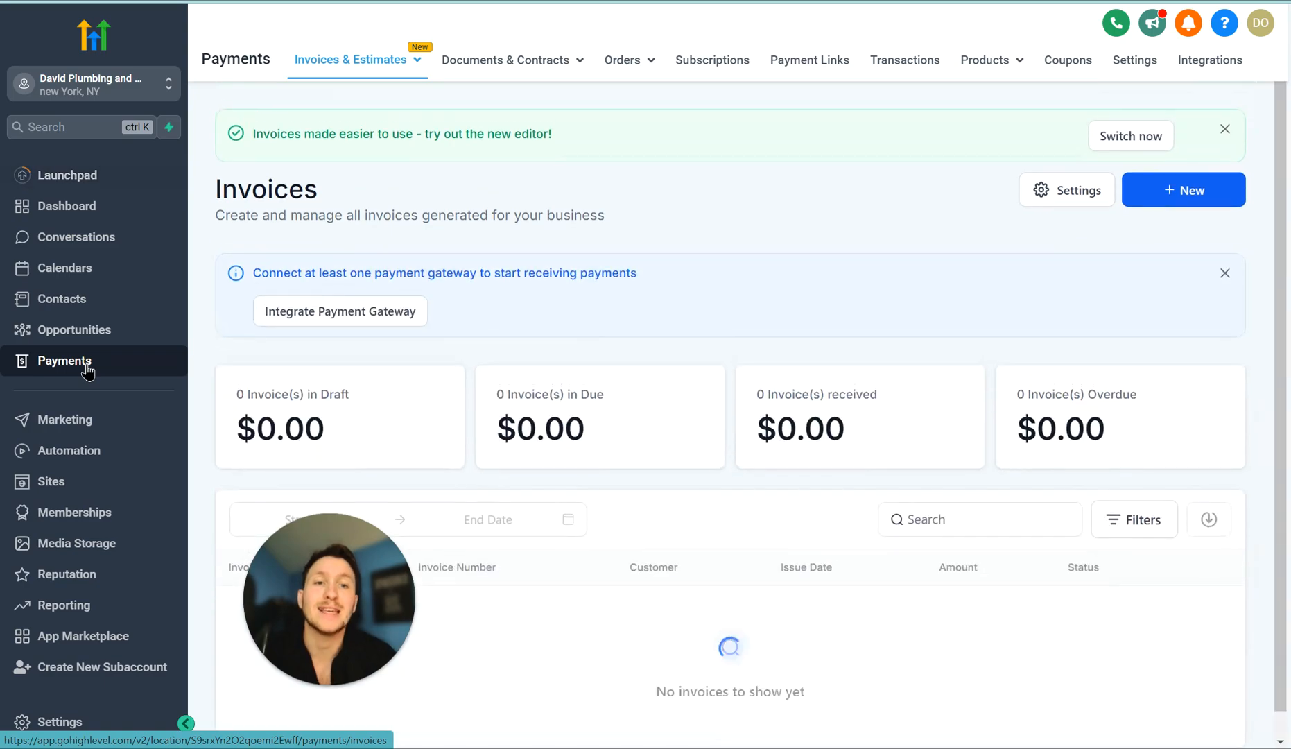
click(998, 70)
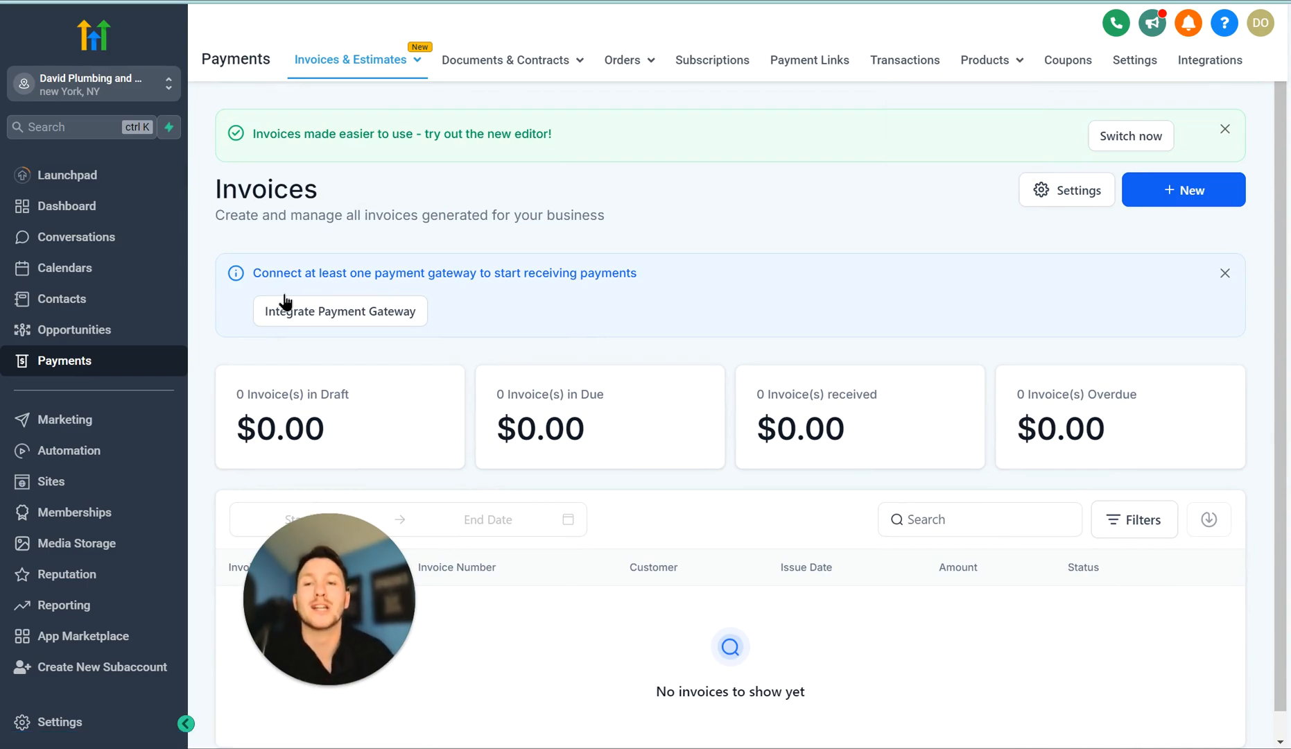
mouse_move(993, 71)
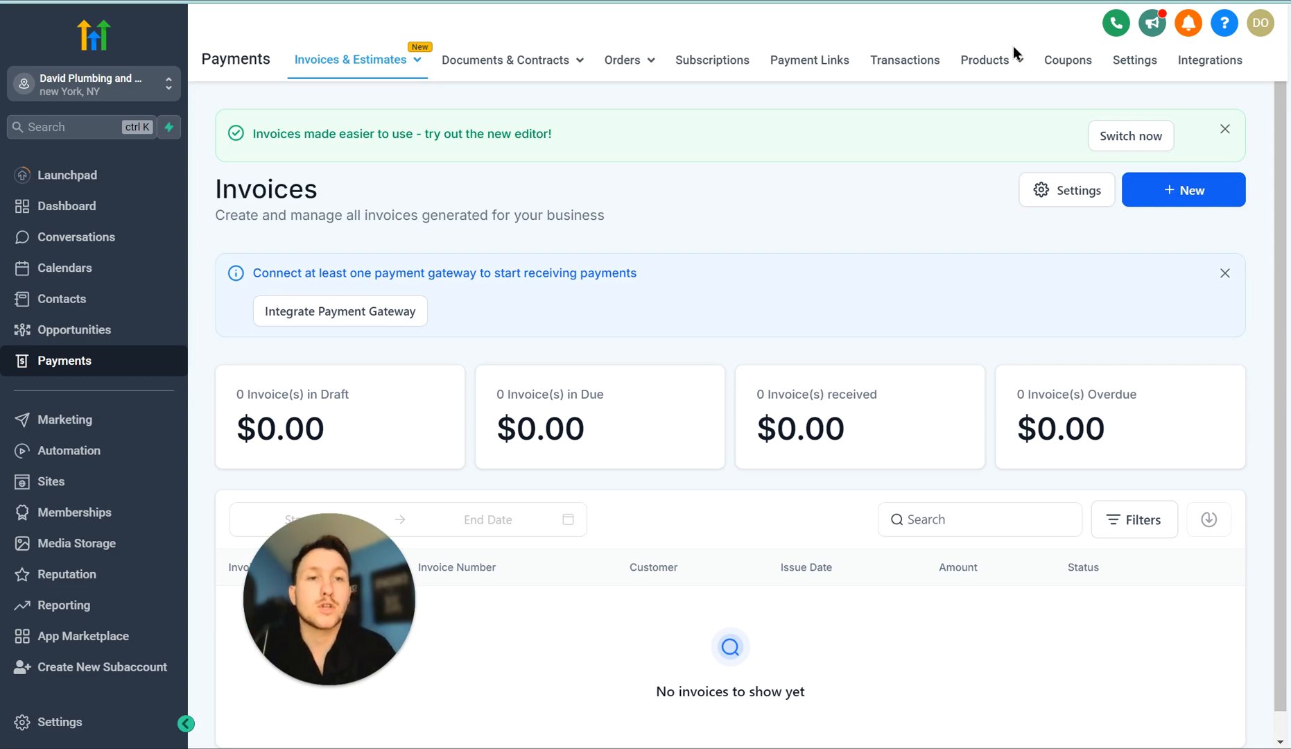
click(966, 100)
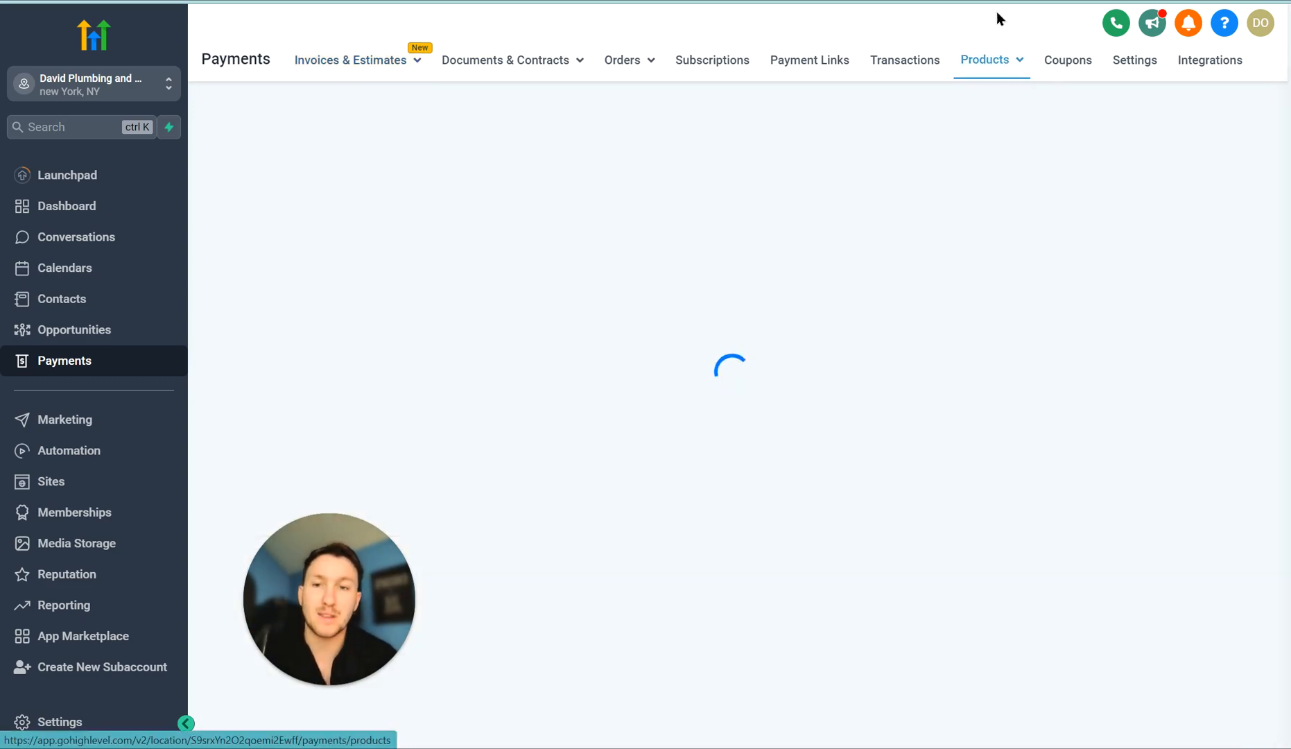
mouse_move(1003, 38)
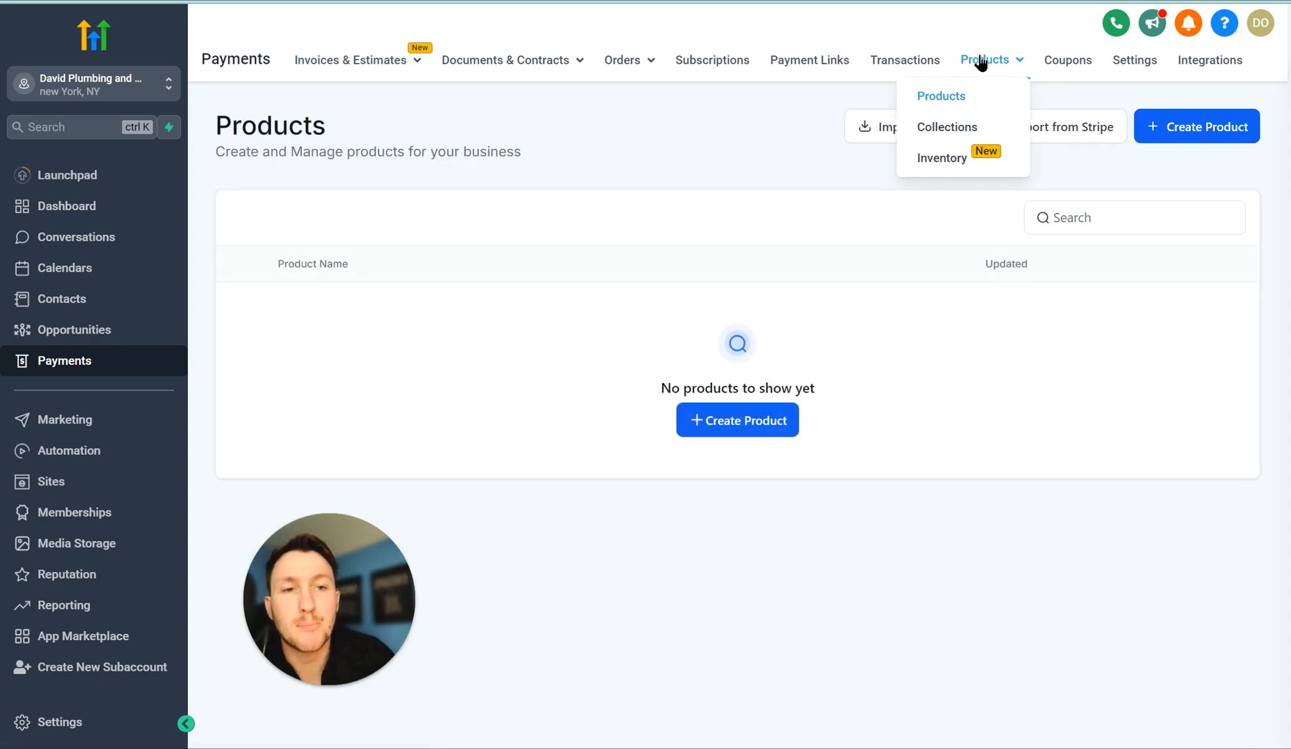
click(1199, 133)
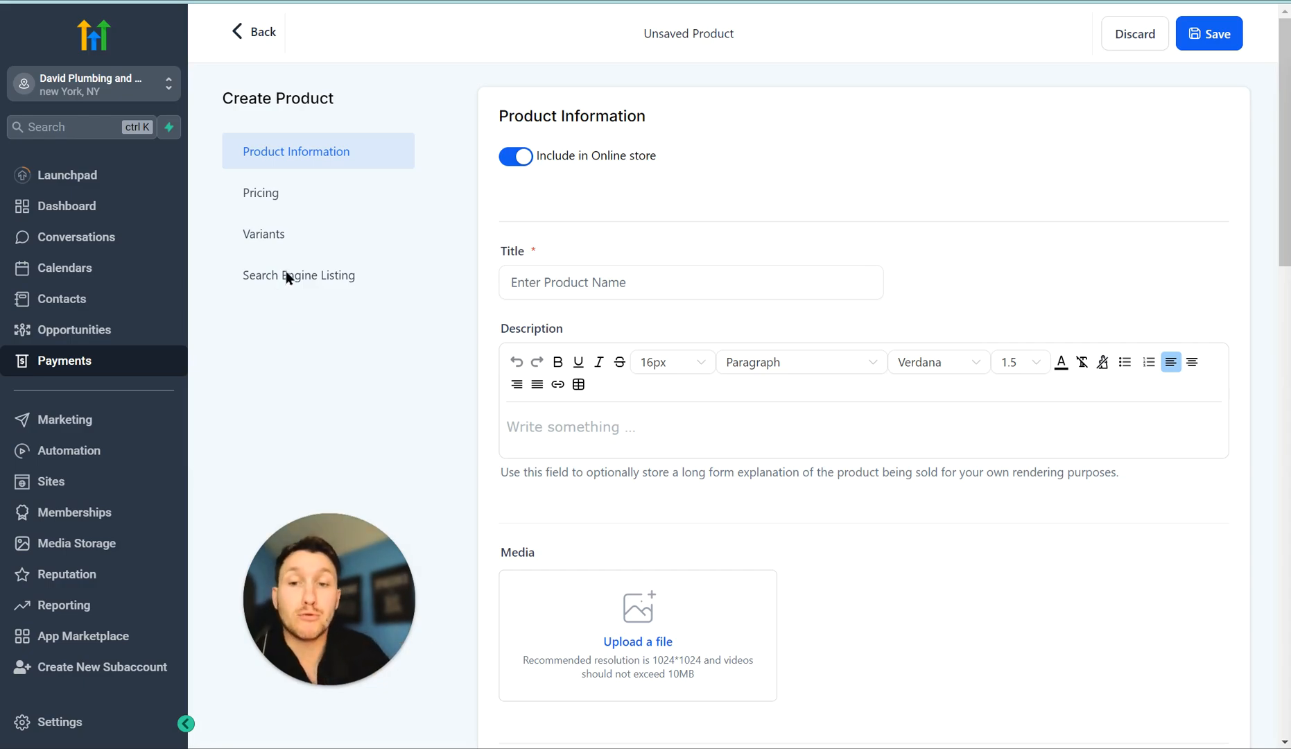
Review the new product's title, description, media, collection, tax and statement descriptor fields.
click(662, 273)
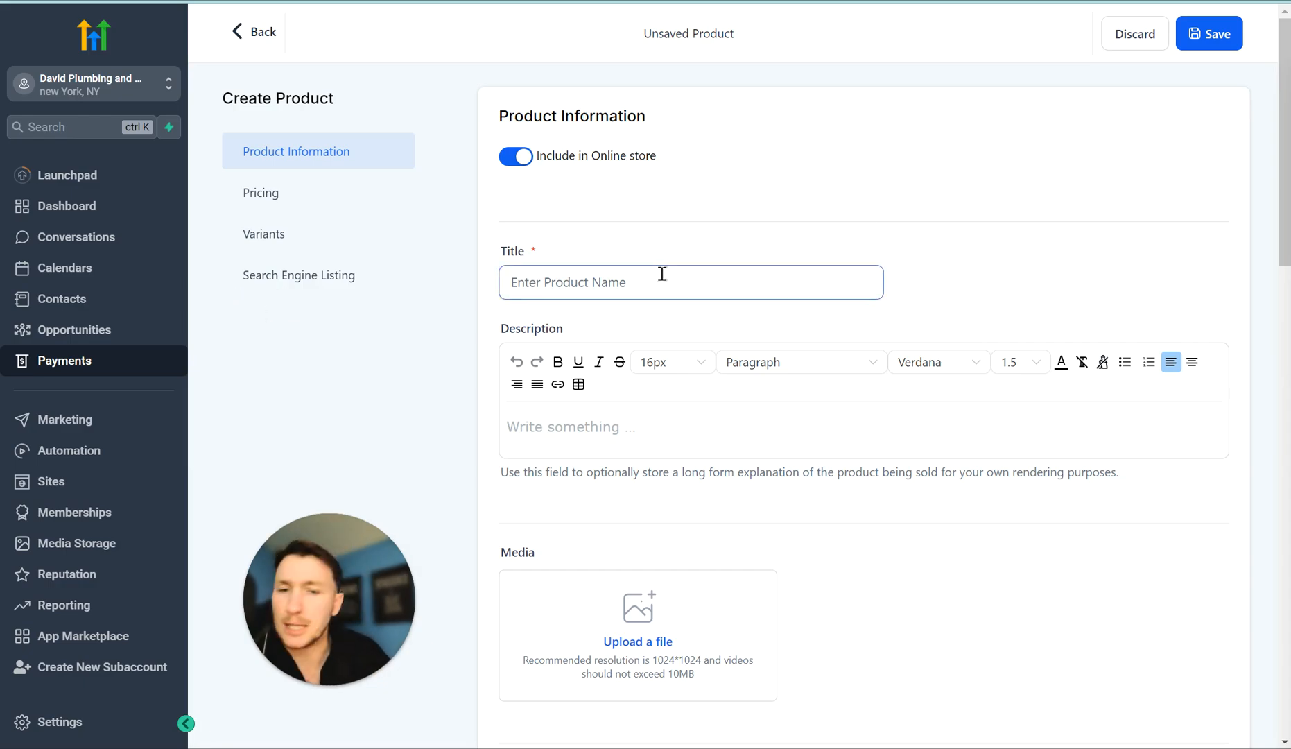
click(700, 432)
scroll(859, 469, down, 3)
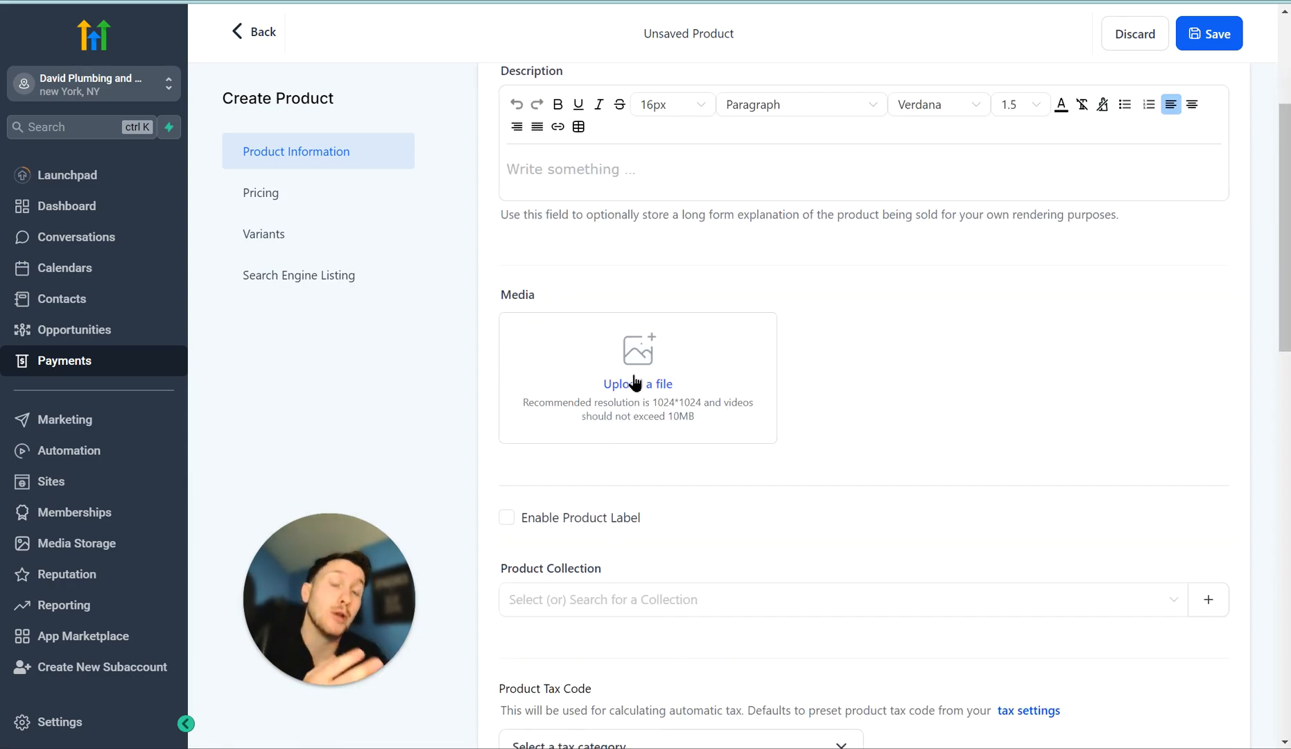
scroll(752, 517, down, 3)
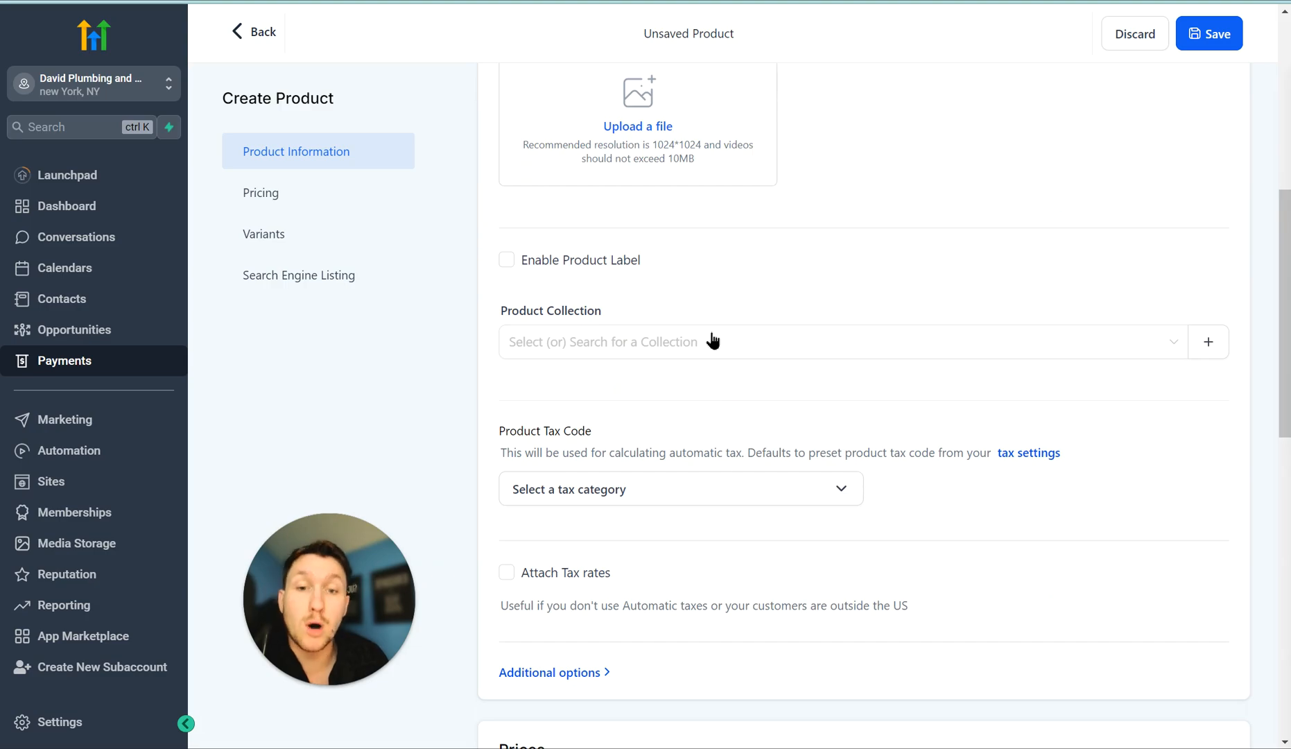
click(709, 337)
click(754, 280)
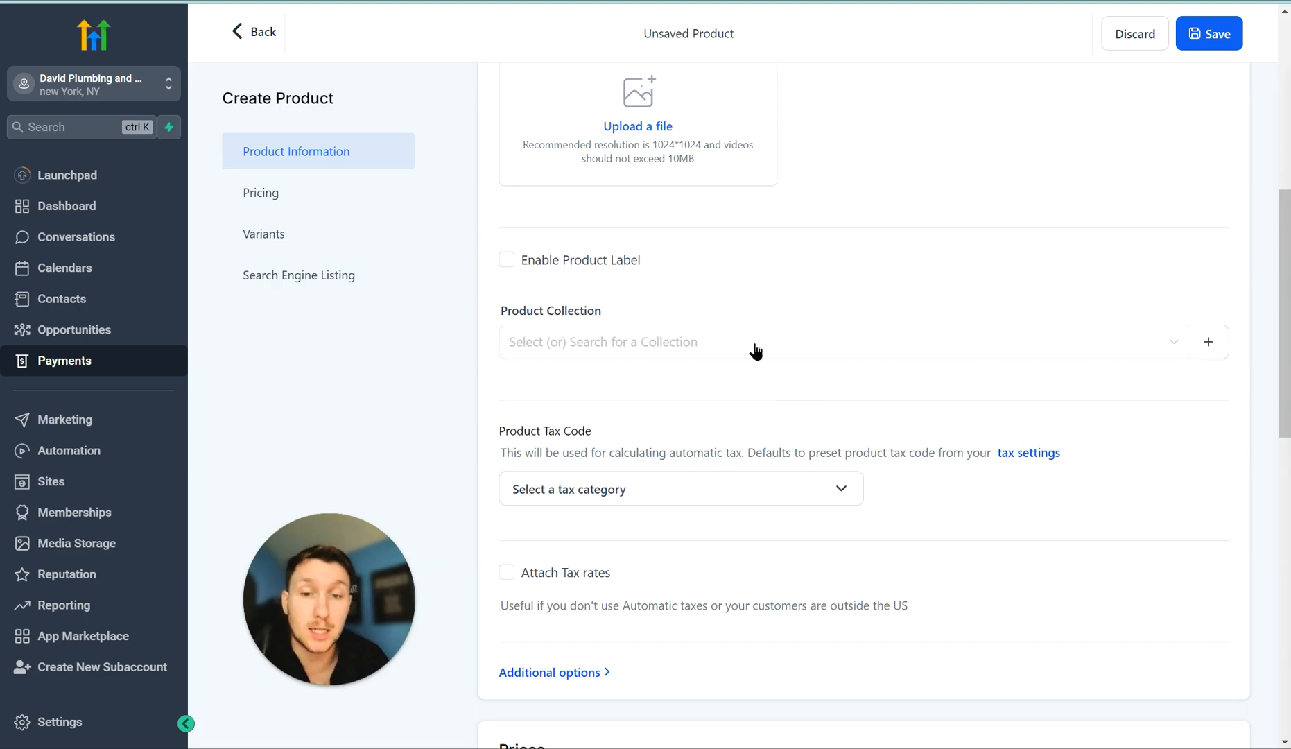
scroll(770, 416, down, 3)
click(580, 420)
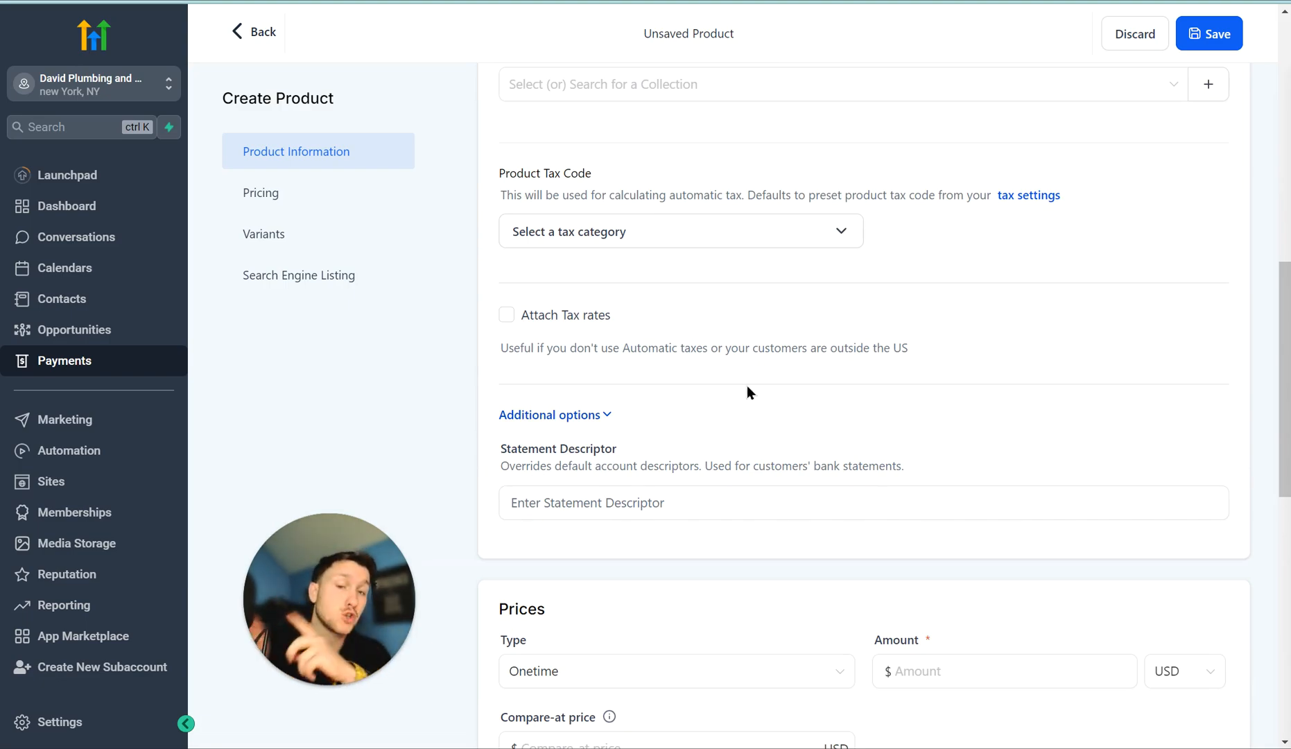
Review the new product's price type, amount, compare-at price and additional price options.
scroll(748, 392, down, 5)
scroll(609, 355, up, 2)
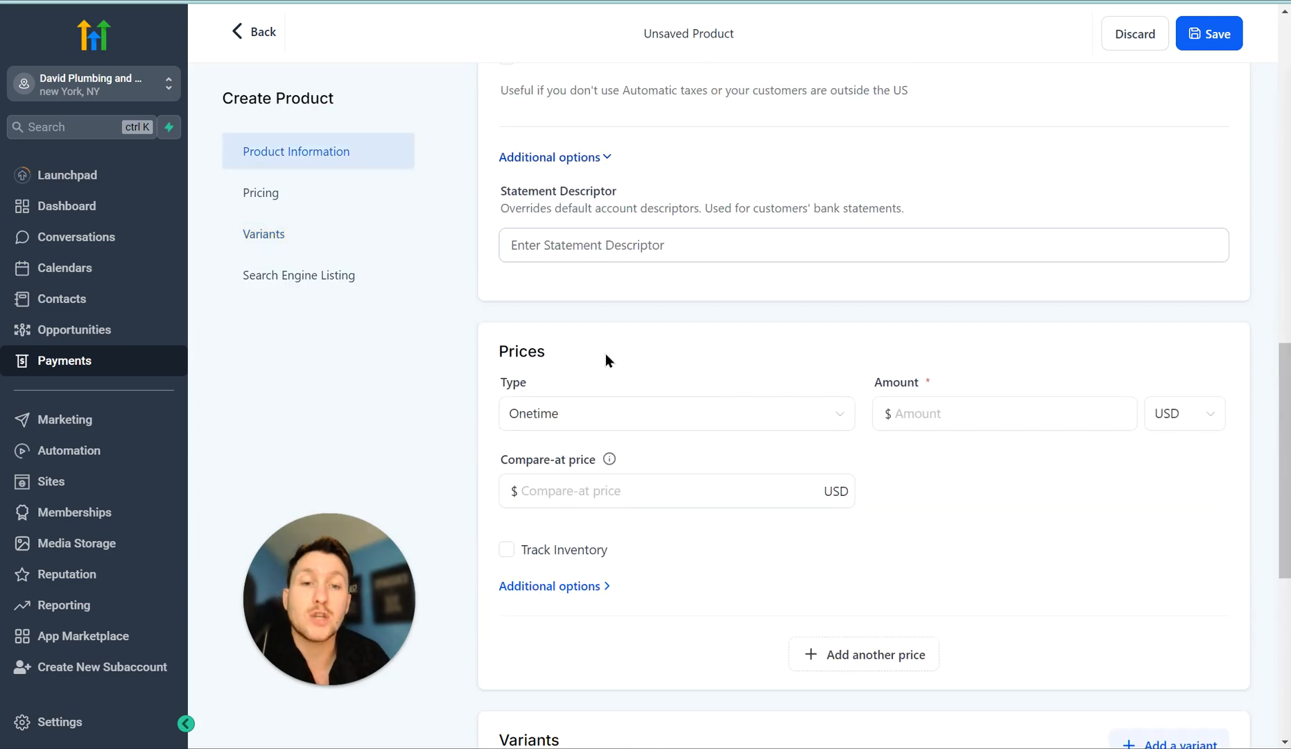
click(643, 418)
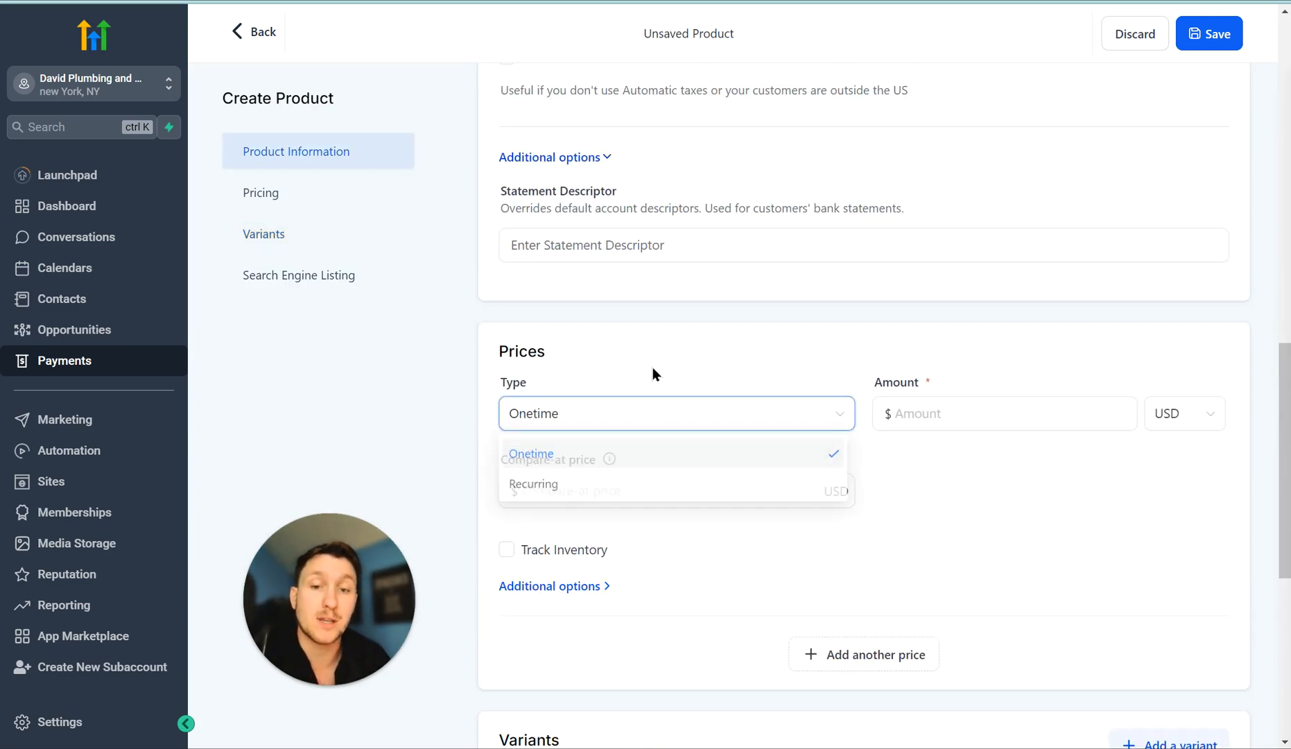
click(992, 418)
click(698, 491)
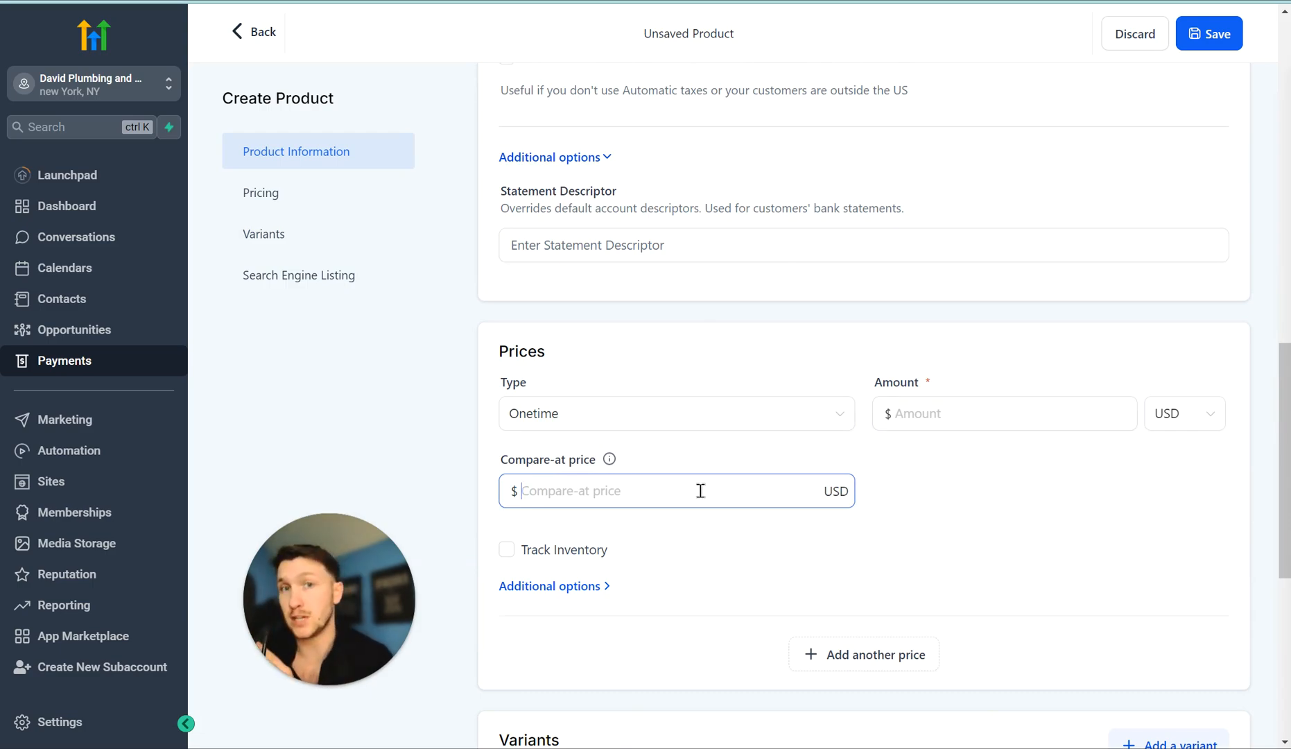
scroll(714, 442, down, 3)
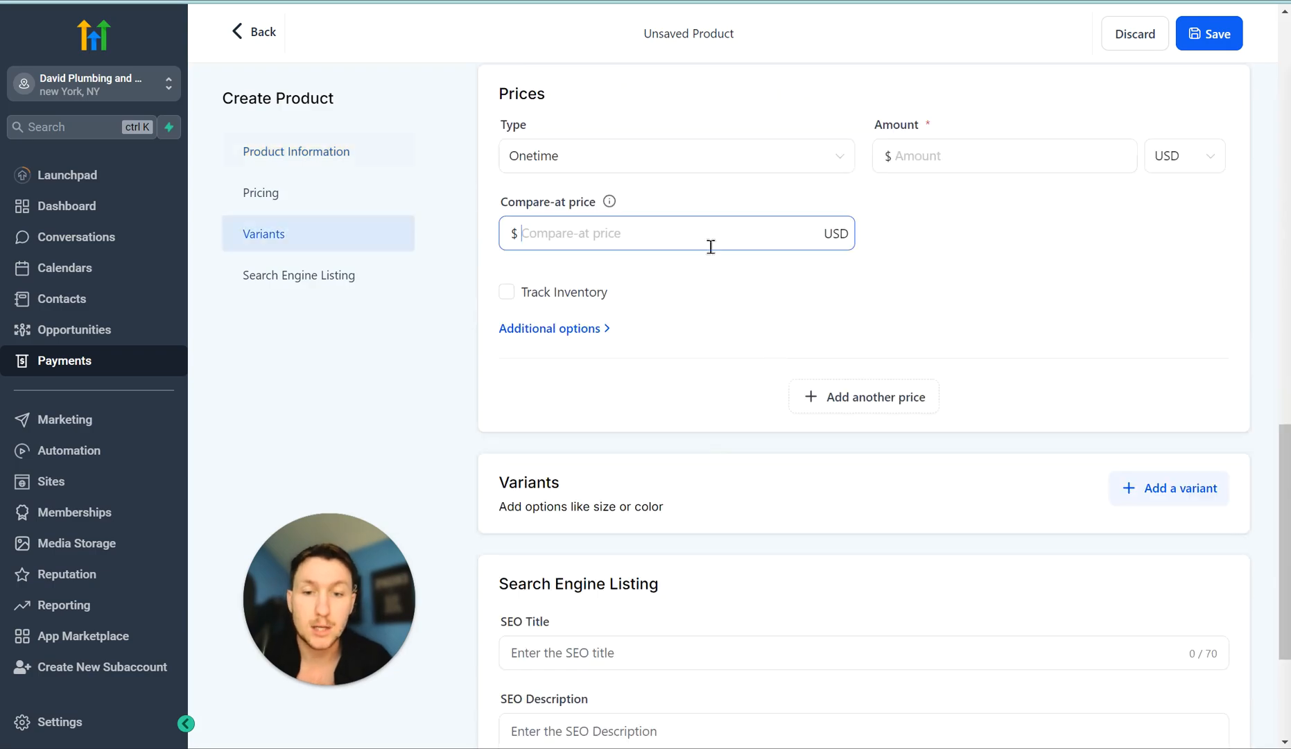
click(602, 328)
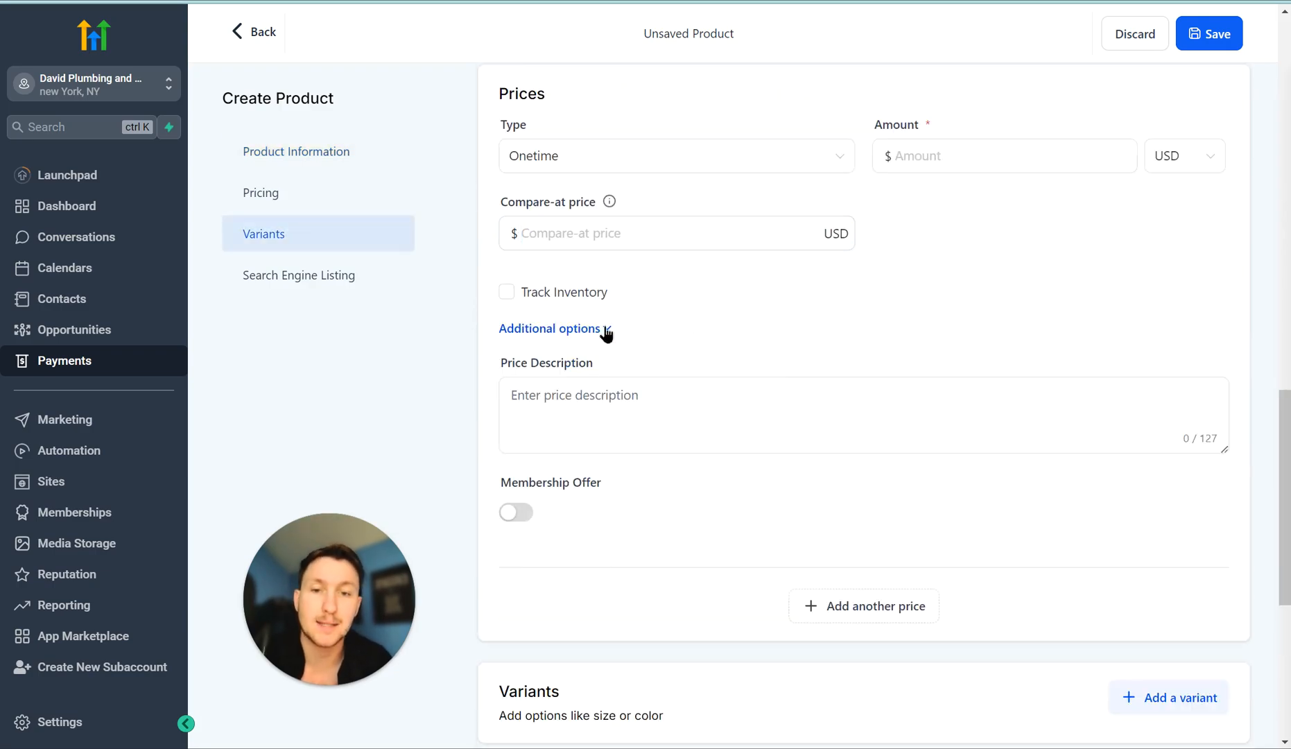
Review the membership offer, variant and search engine listing settings, and leave the new-product form.
scroll(669, 473, down, 3)
scroll(669, 471, down, 2)
scroll(670, 469, up, 3)
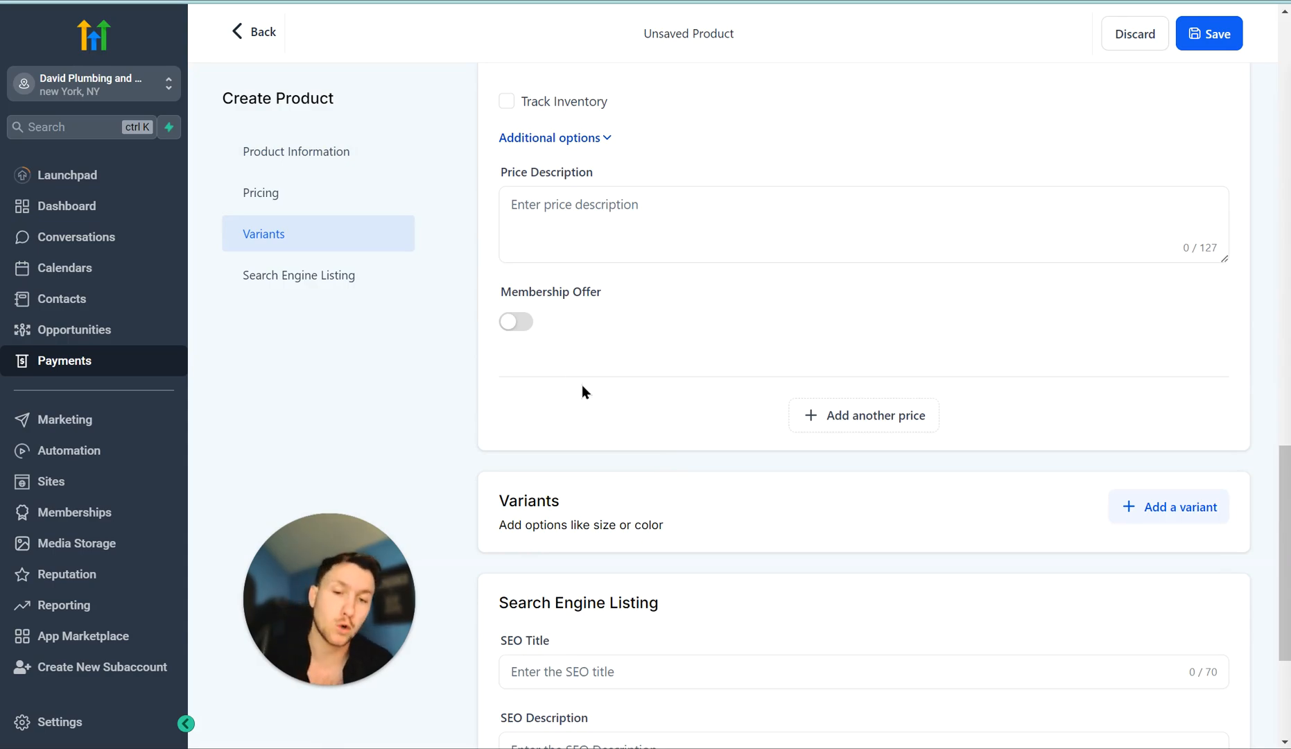
scroll(593, 417, down, 3)
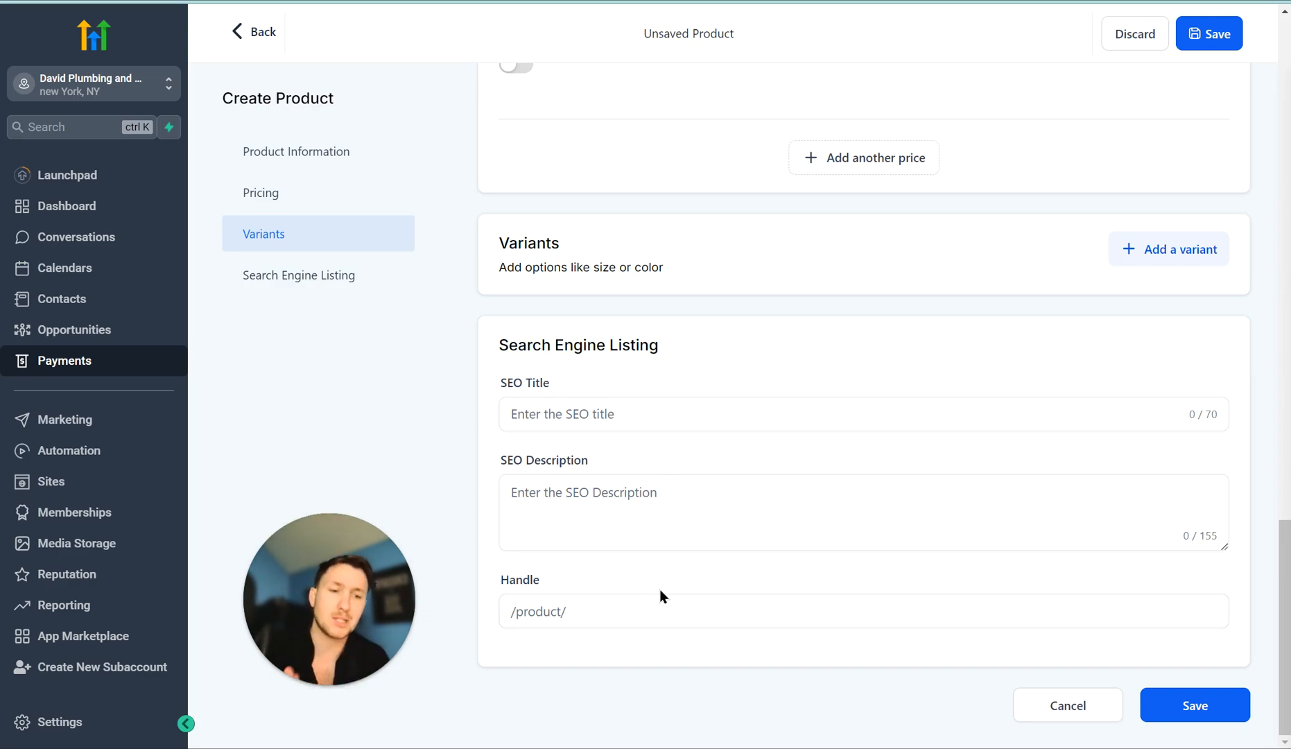
scroll(829, 485, up, 15)
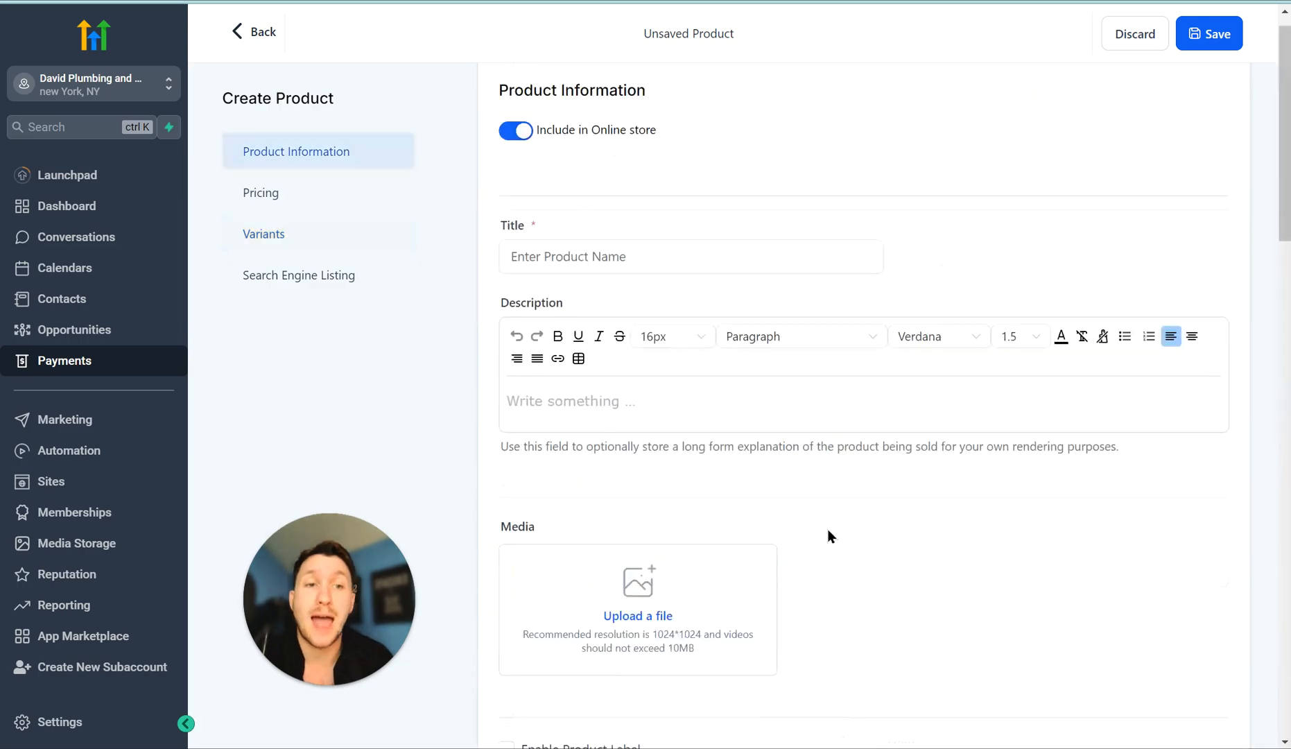
click(1210, 36)
click(257, 32)
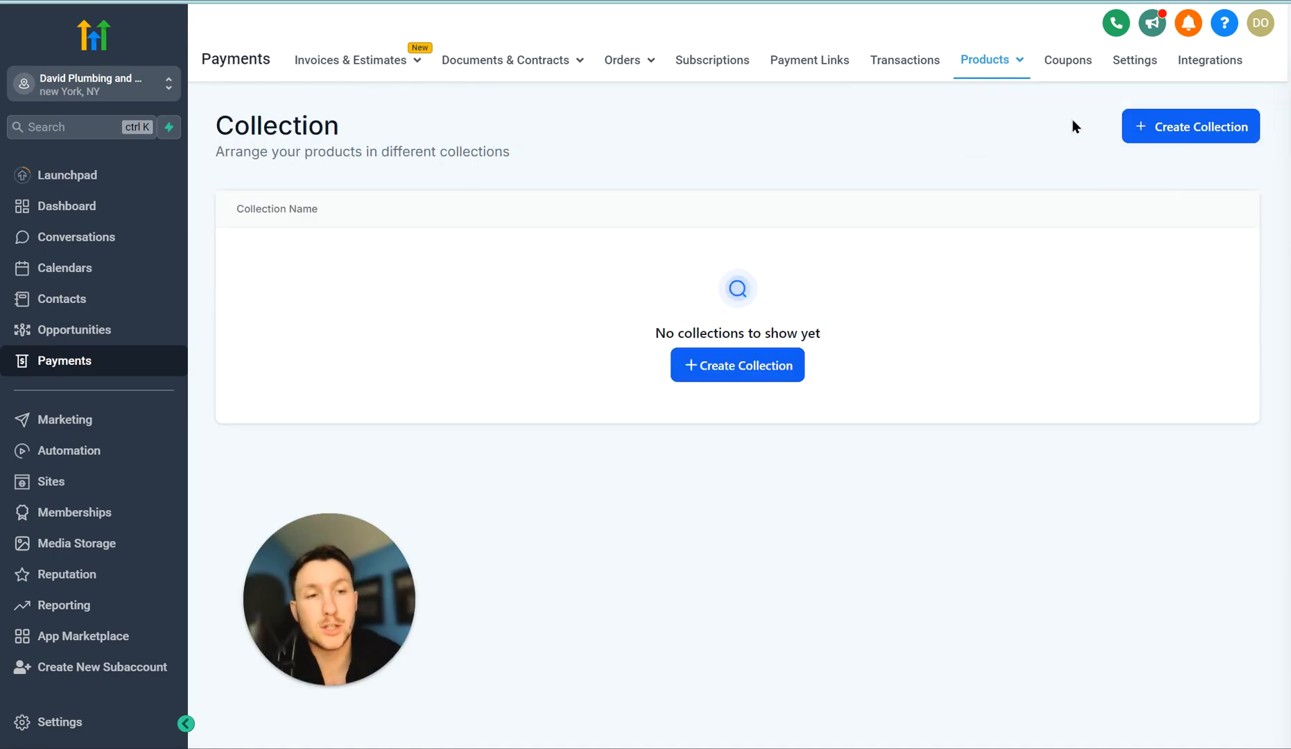
Review the fields for creating a product collection, and close the form without adding one.
click(1202, 134)
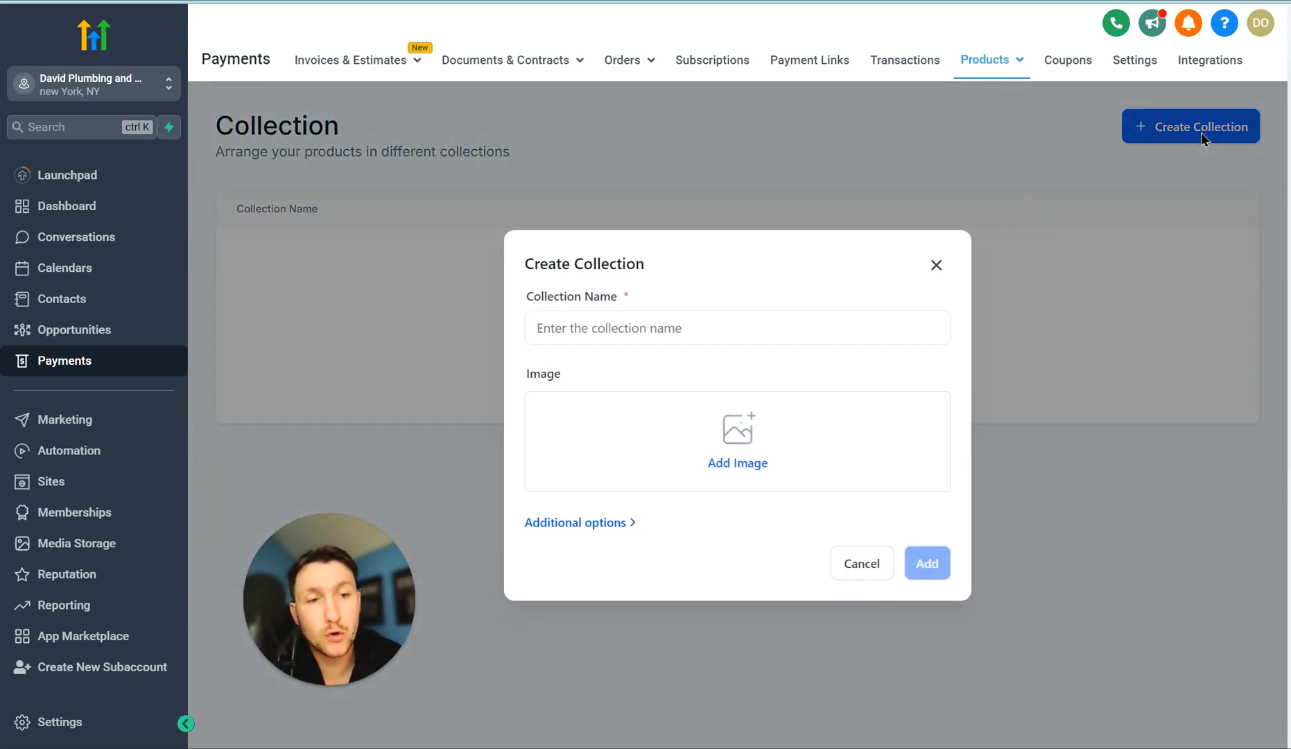
click(826, 328)
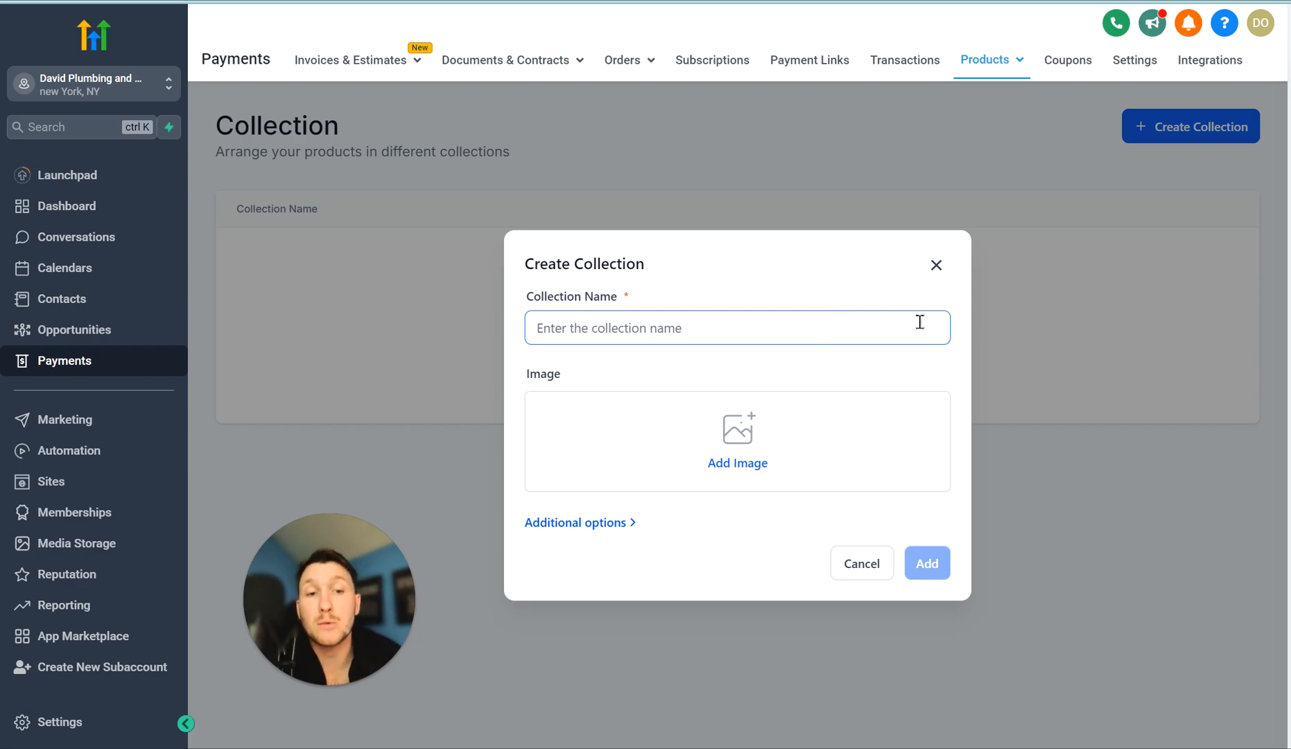
click(935, 263)
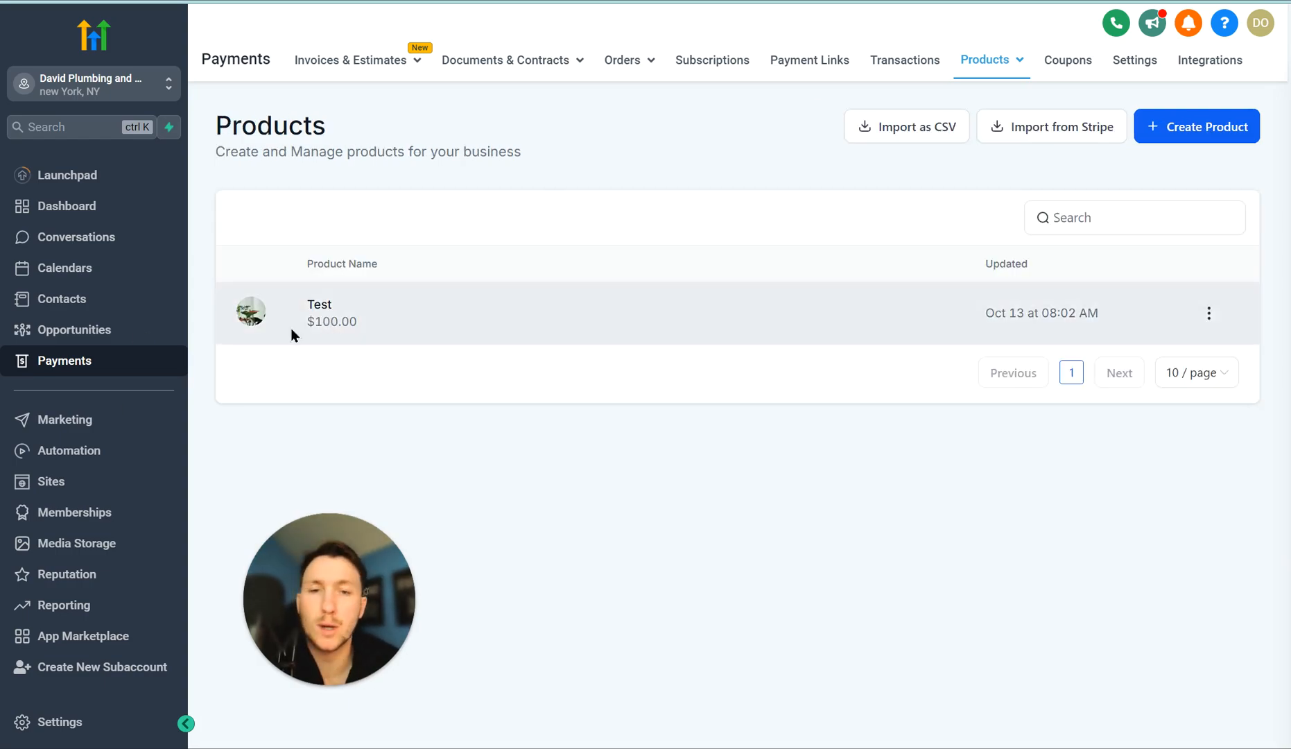
mouse_move(1014, 69)
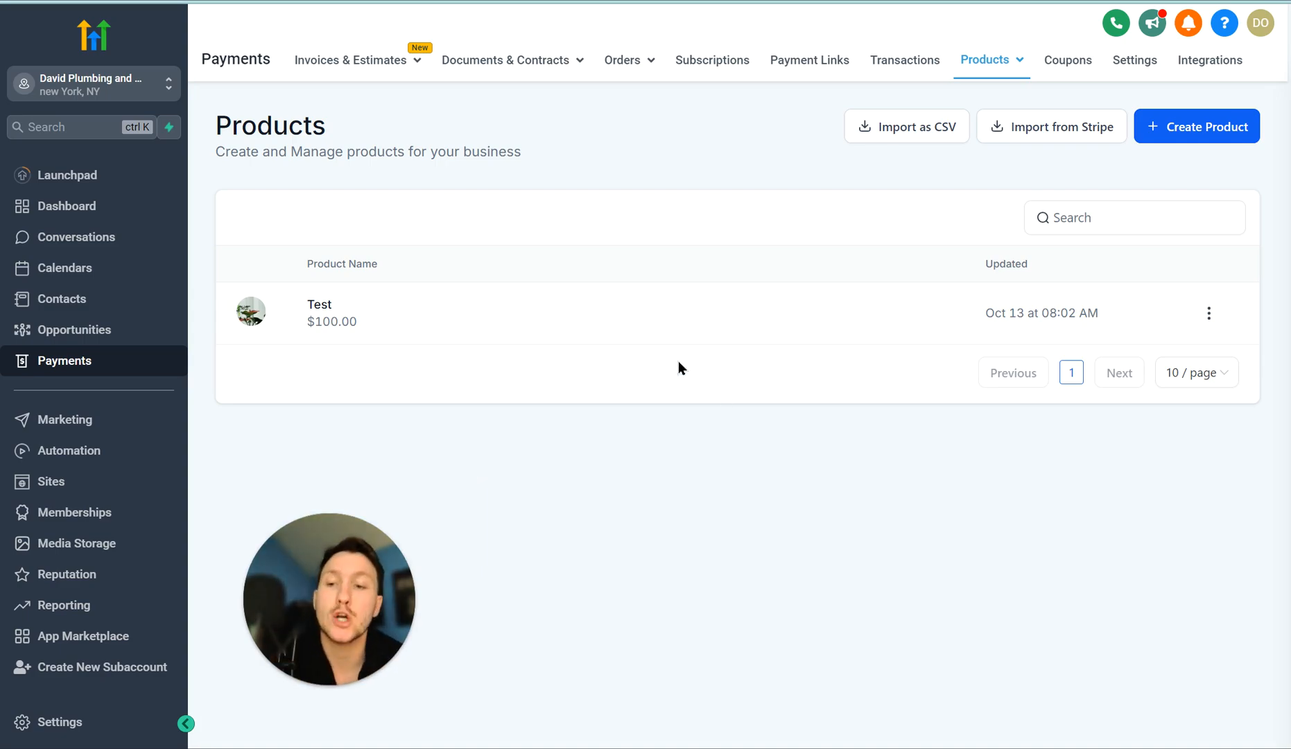
Compare the funnels and websites sections of Sites, and open the Florist website.
click(82, 482)
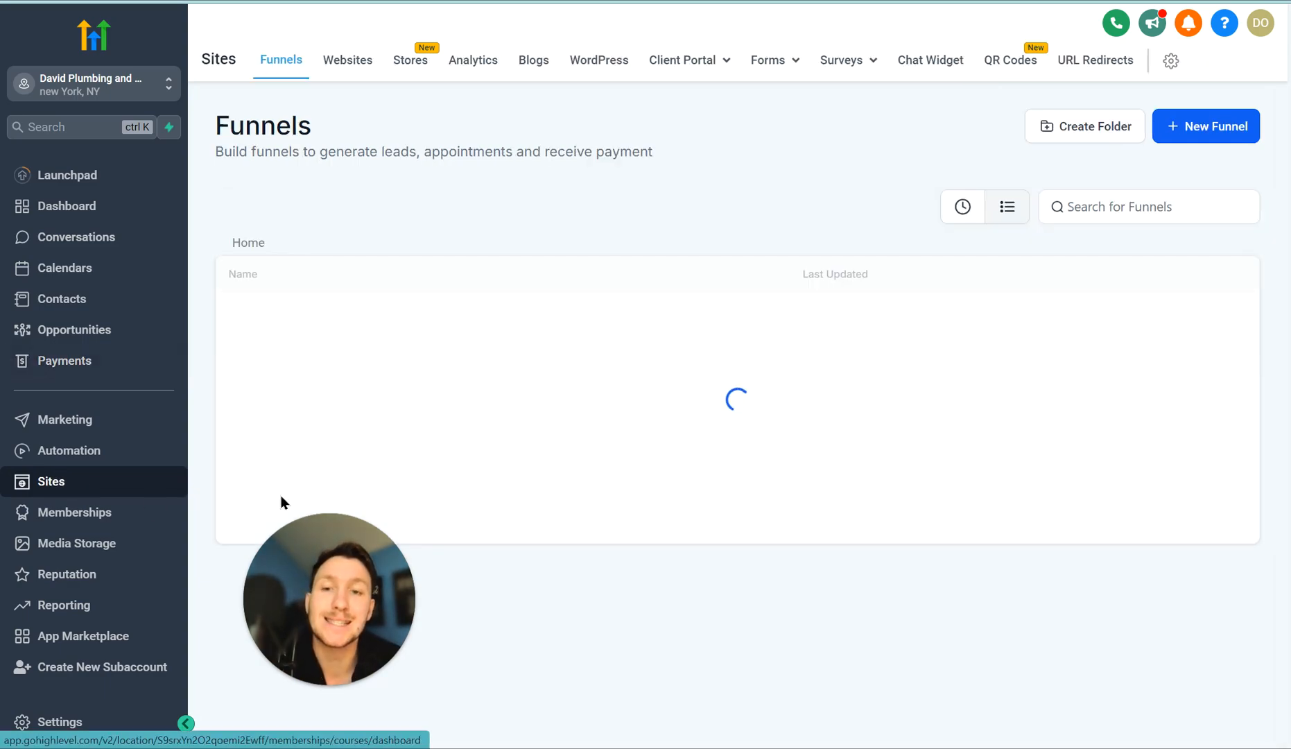
click(339, 61)
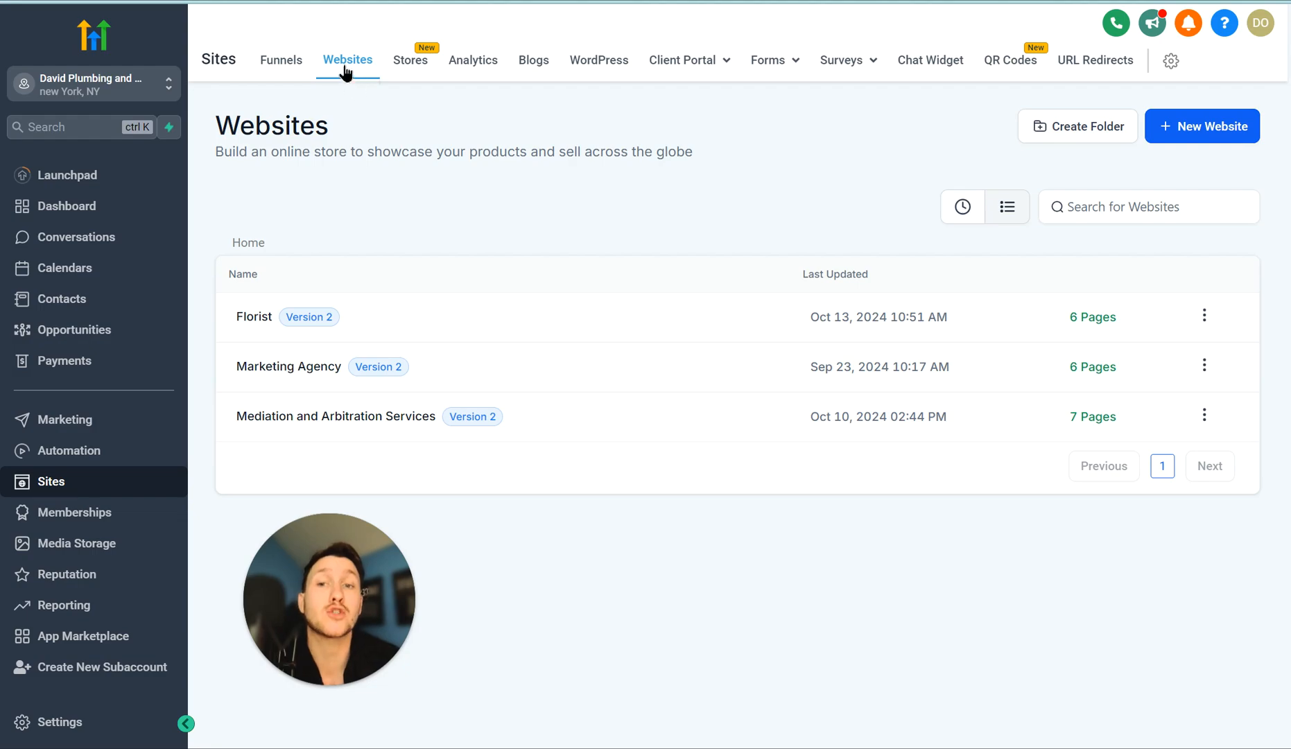
click(295, 66)
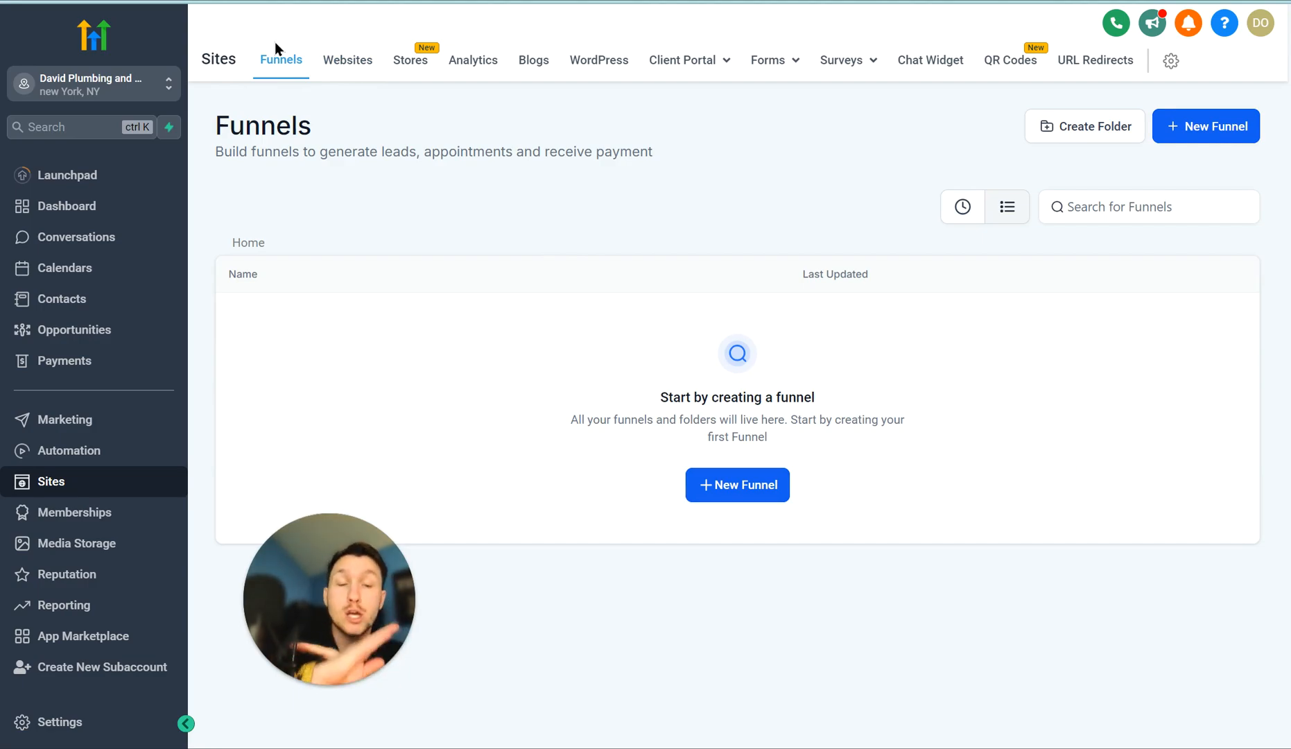
click(350, 63)
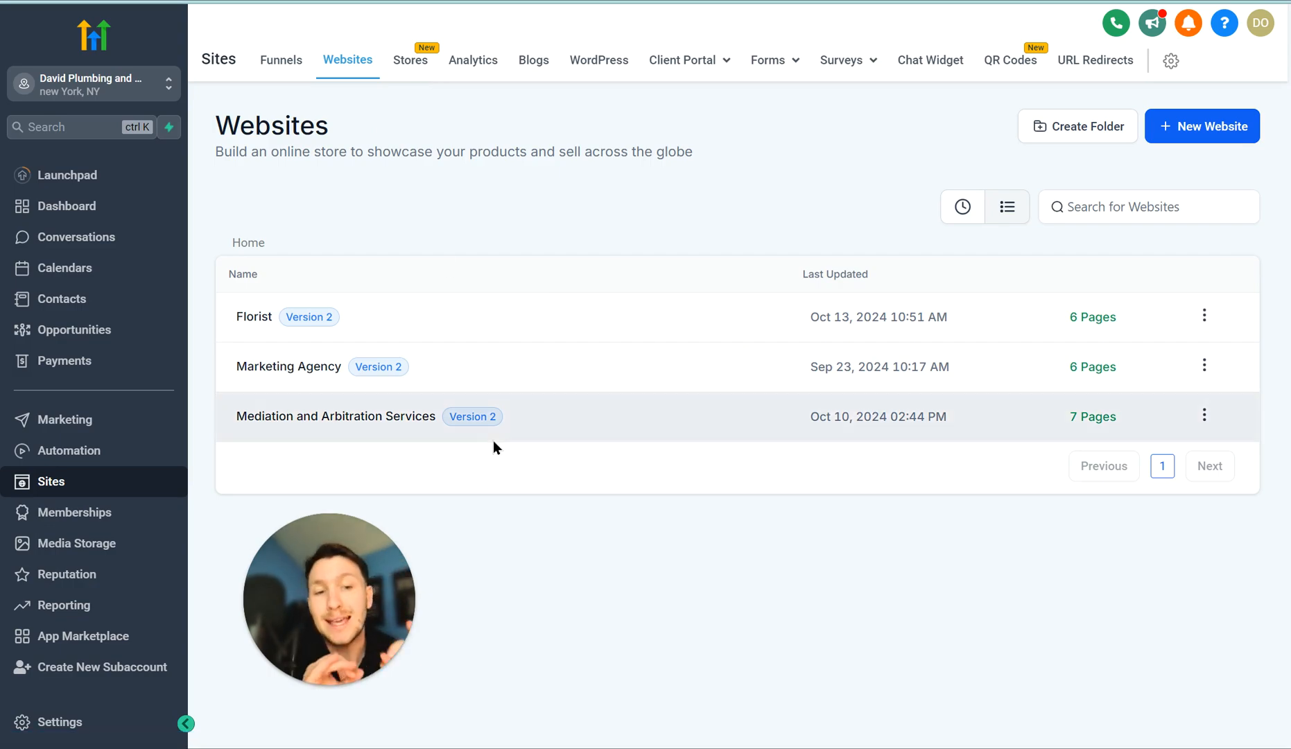
click(257, 317)
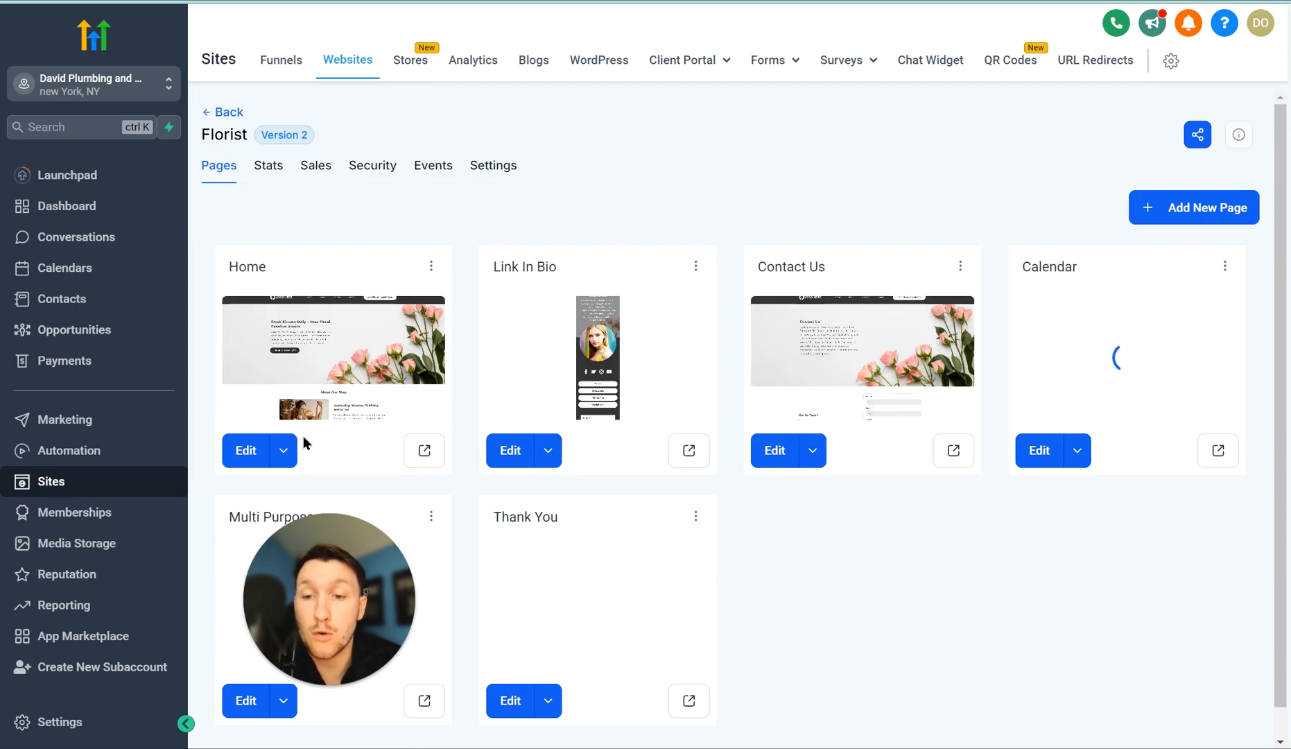
Open the Florist website's Home page in the page editor and look over its layout.
click(283, 450)
click(300, 410)
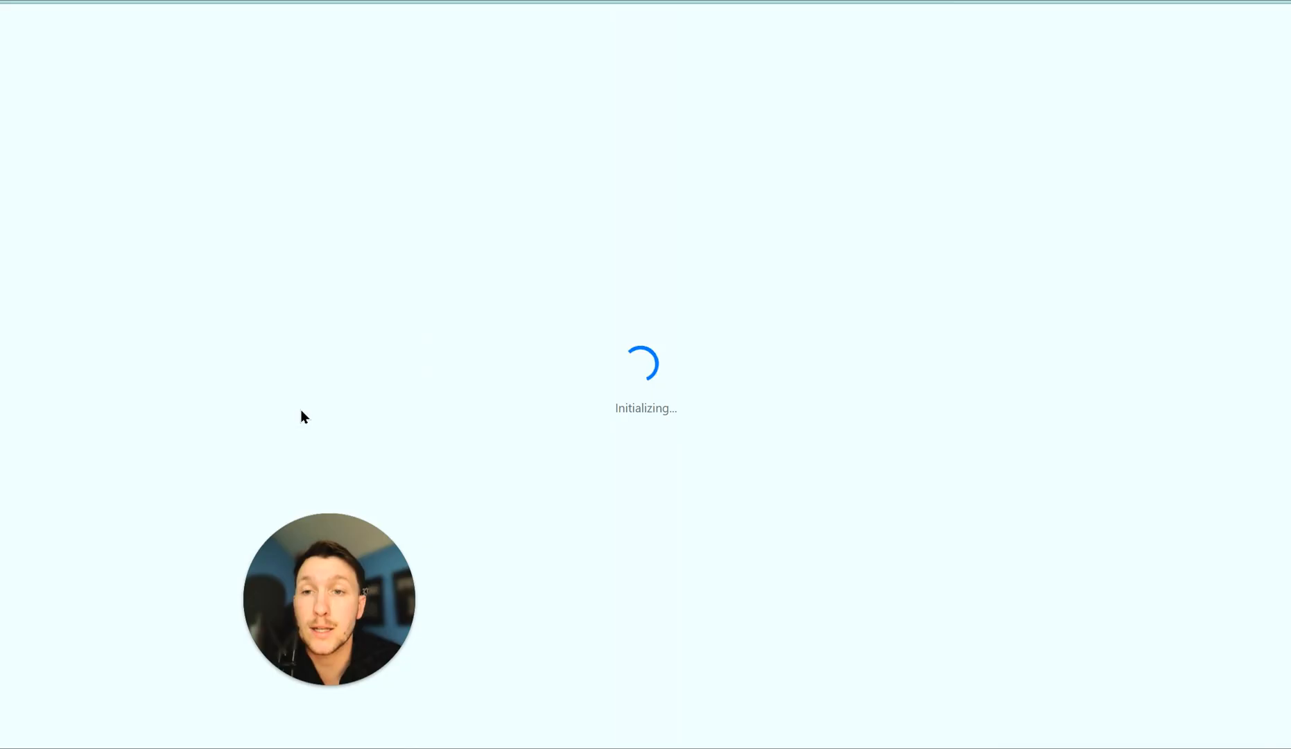
drag(326, 596, 504, 198)
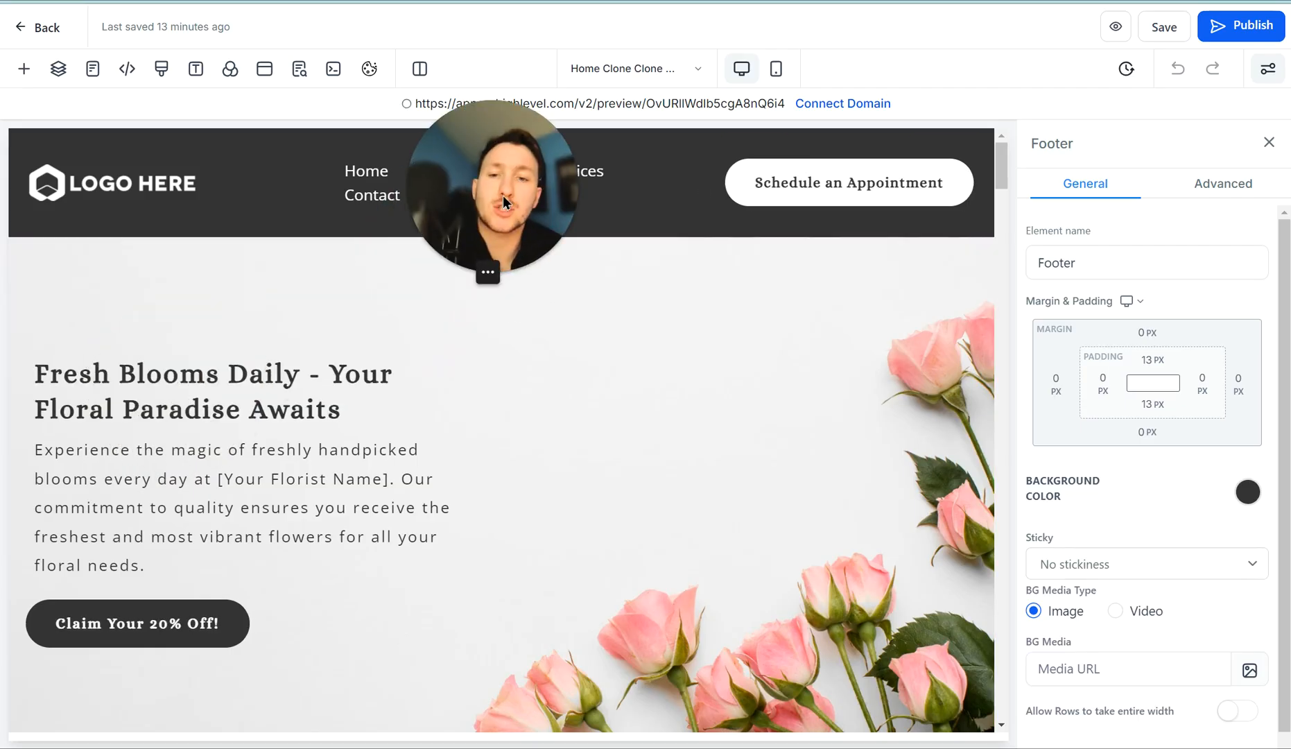
scroll(554, 513, down, 10)
scroll(548, 585, up, 10)
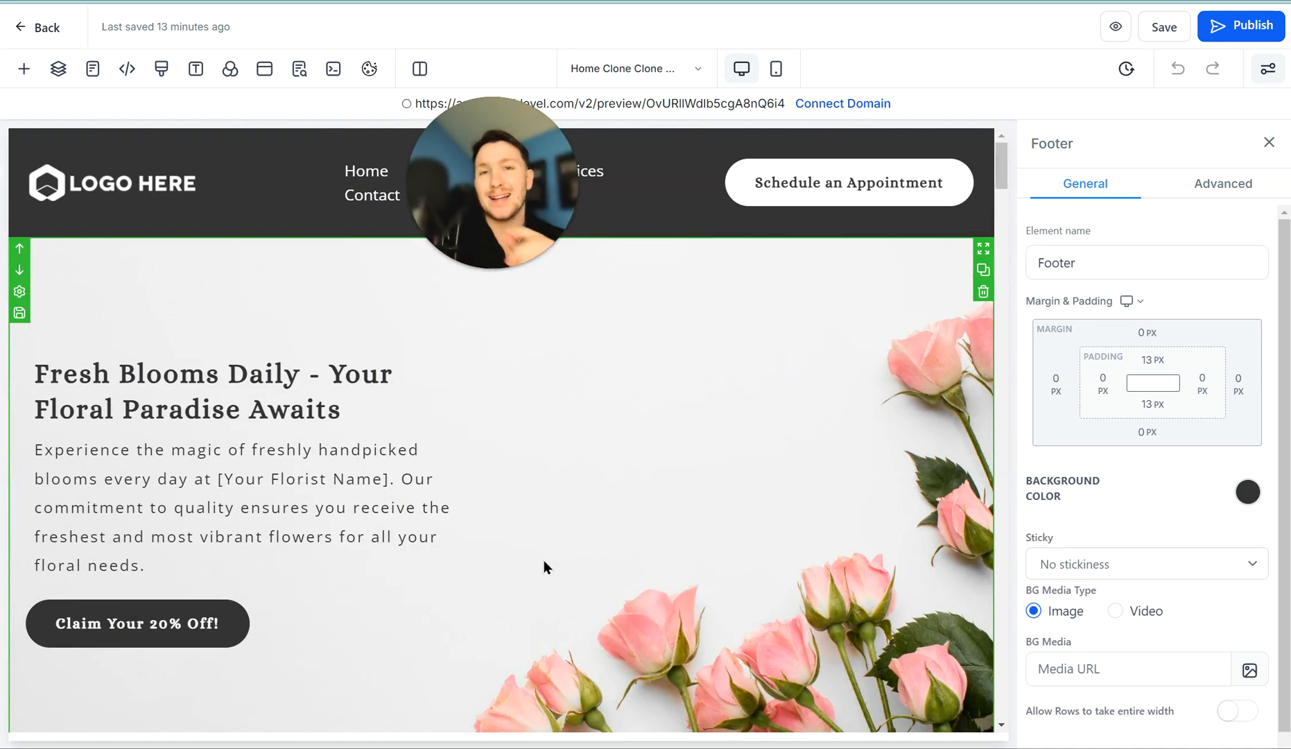
Add an online store to the Florist website from the page editor's store elements.
click(24, 70)
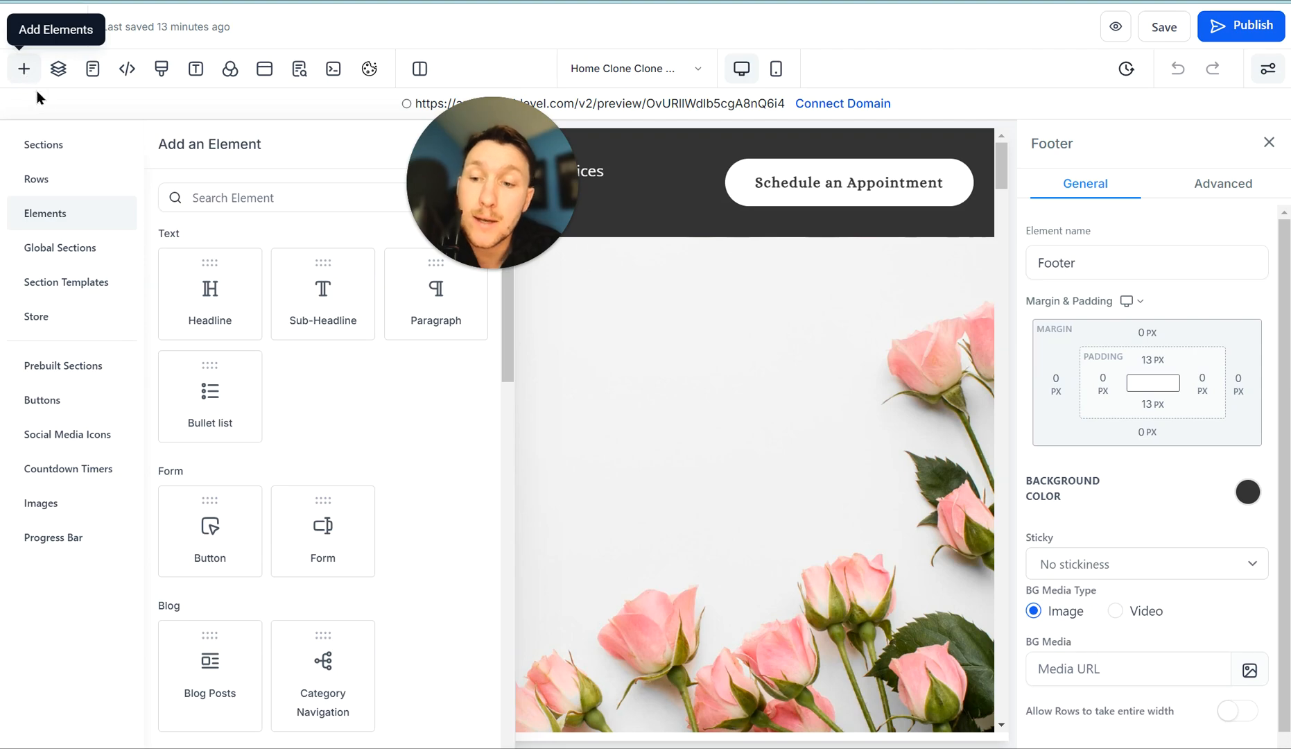
click(69, 324)
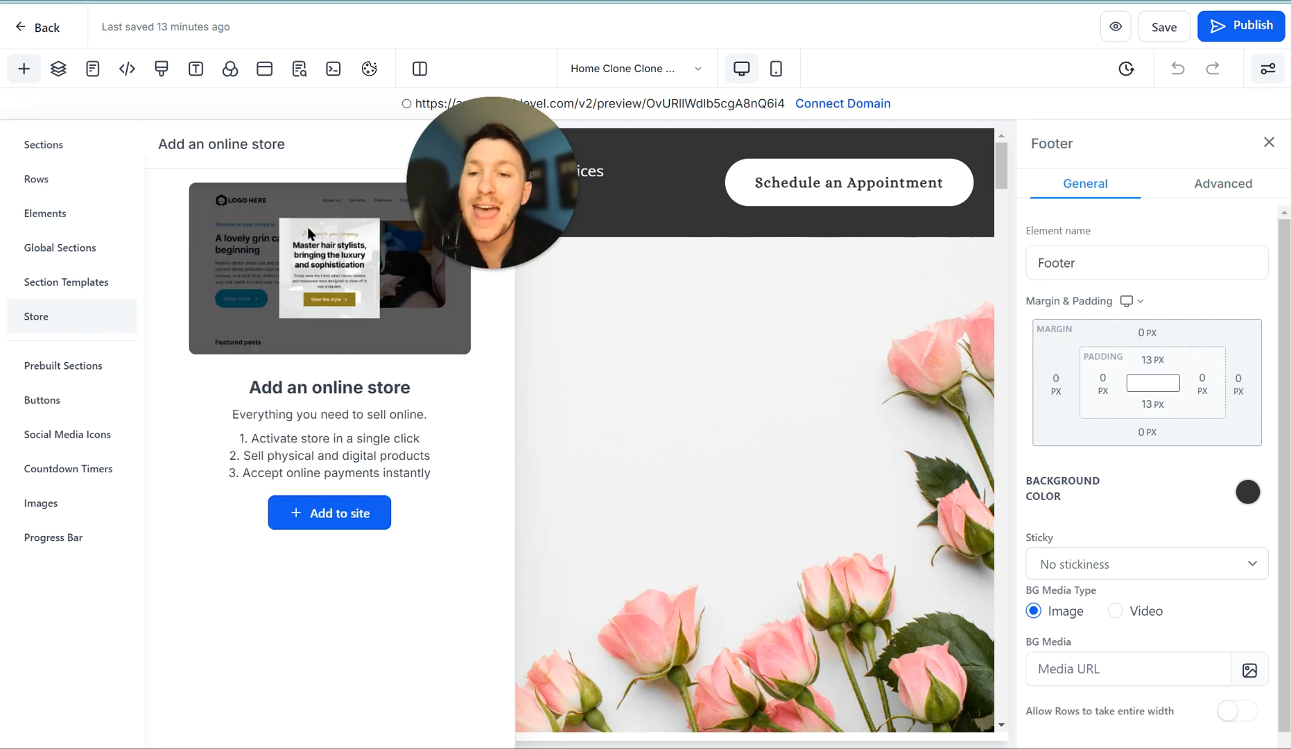
click(359, 520)
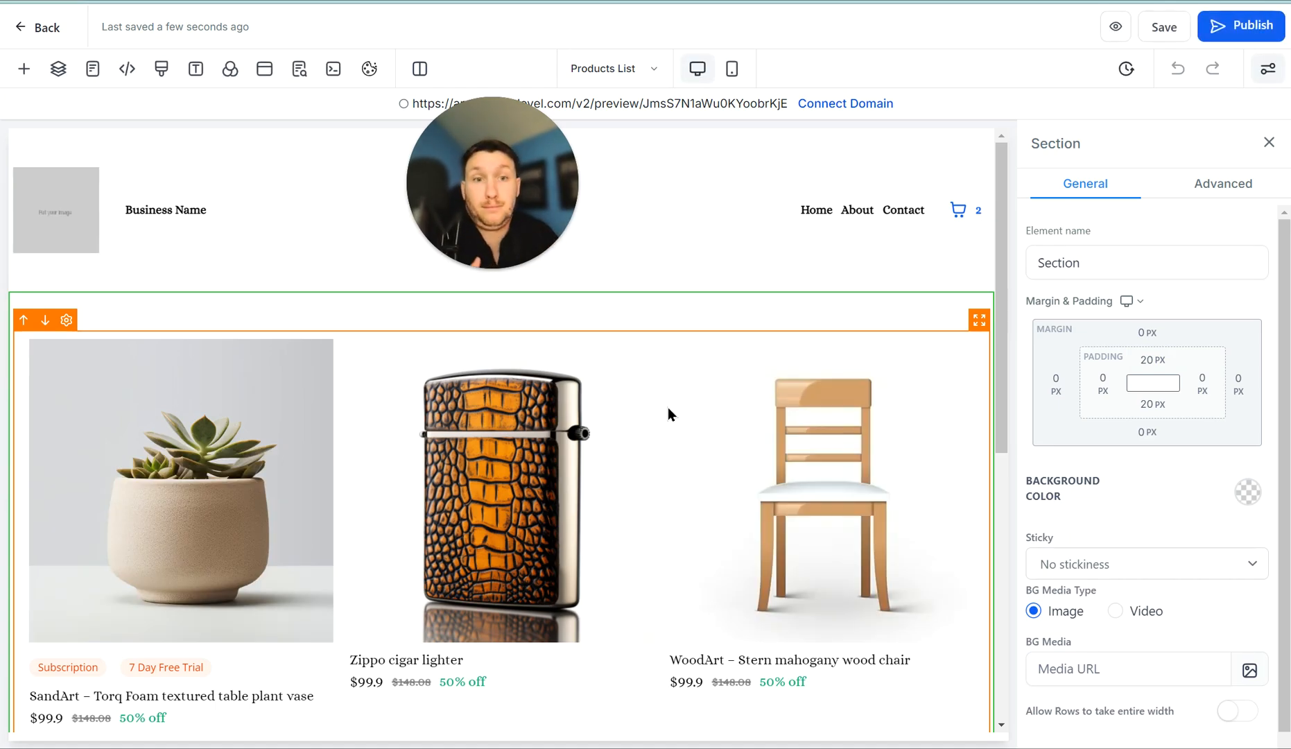
Look over the Products List page, save it, and return to the Florist website's page list.
scroll(557, 566, down, 7)
scroll(395, 415, up, 7)
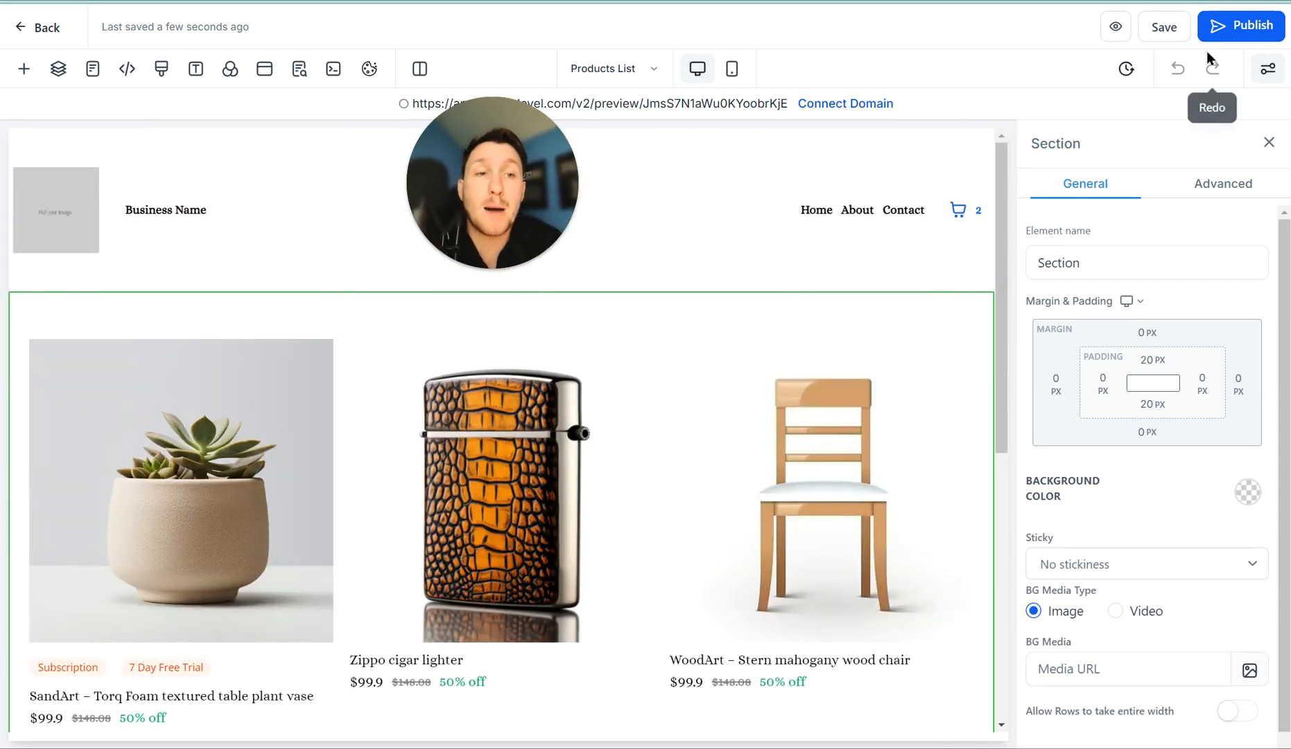
click(1155, 25)
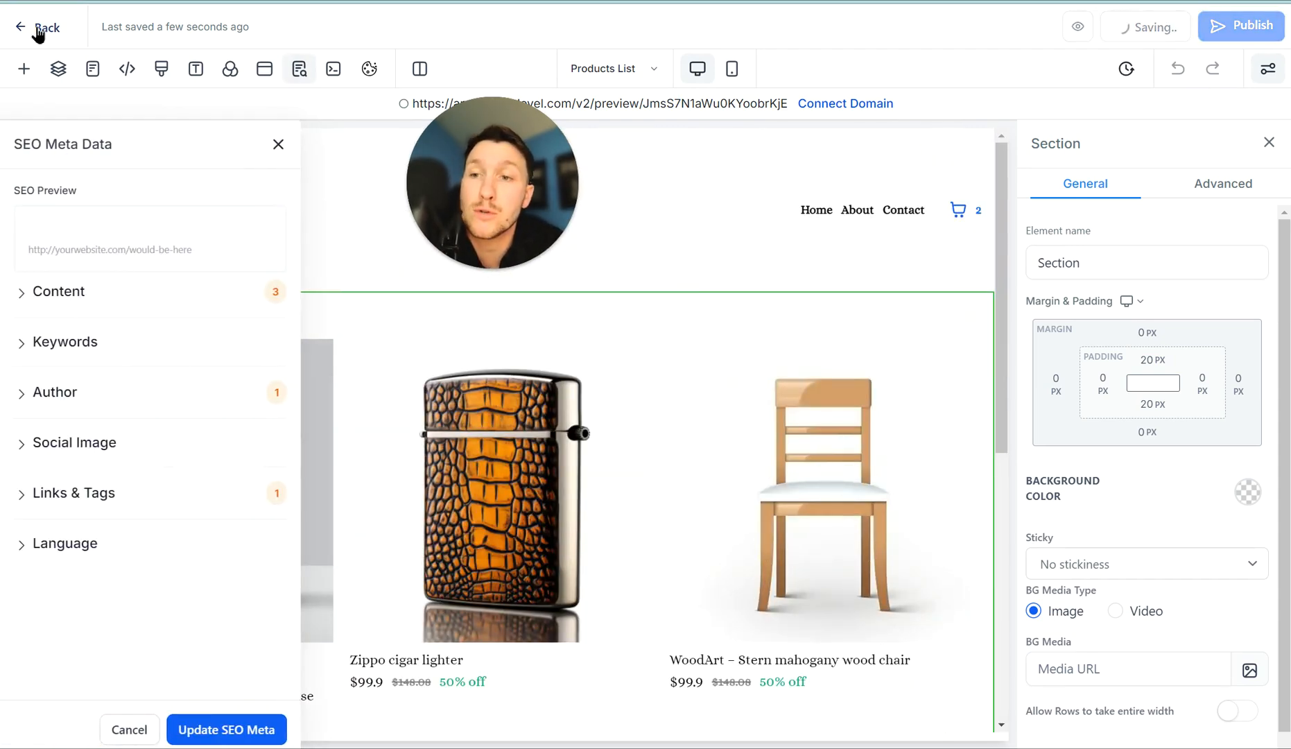
click(42, 28)
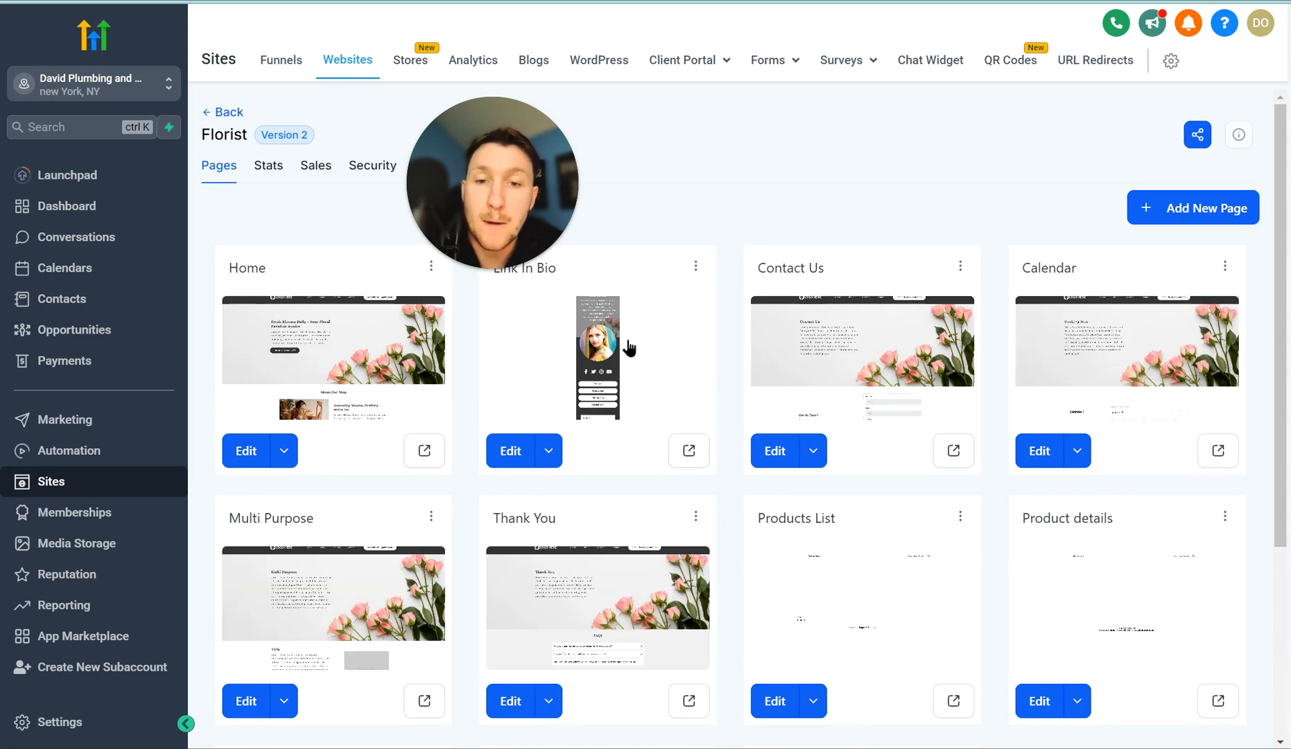
Look through the Florist website's store pages and preview the Cart page with its promotional popup dismissed.
scroll(494, 406, down, 3)
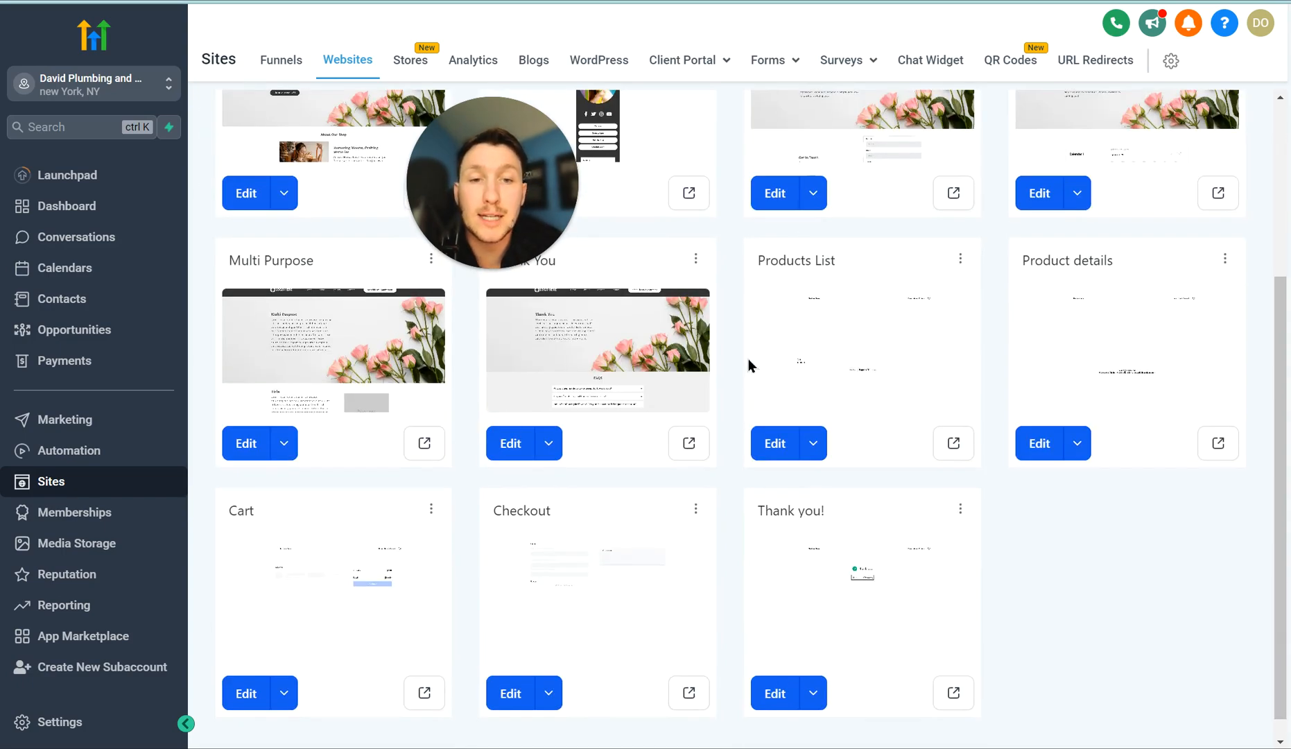
scroll(647, 396, up, 4)
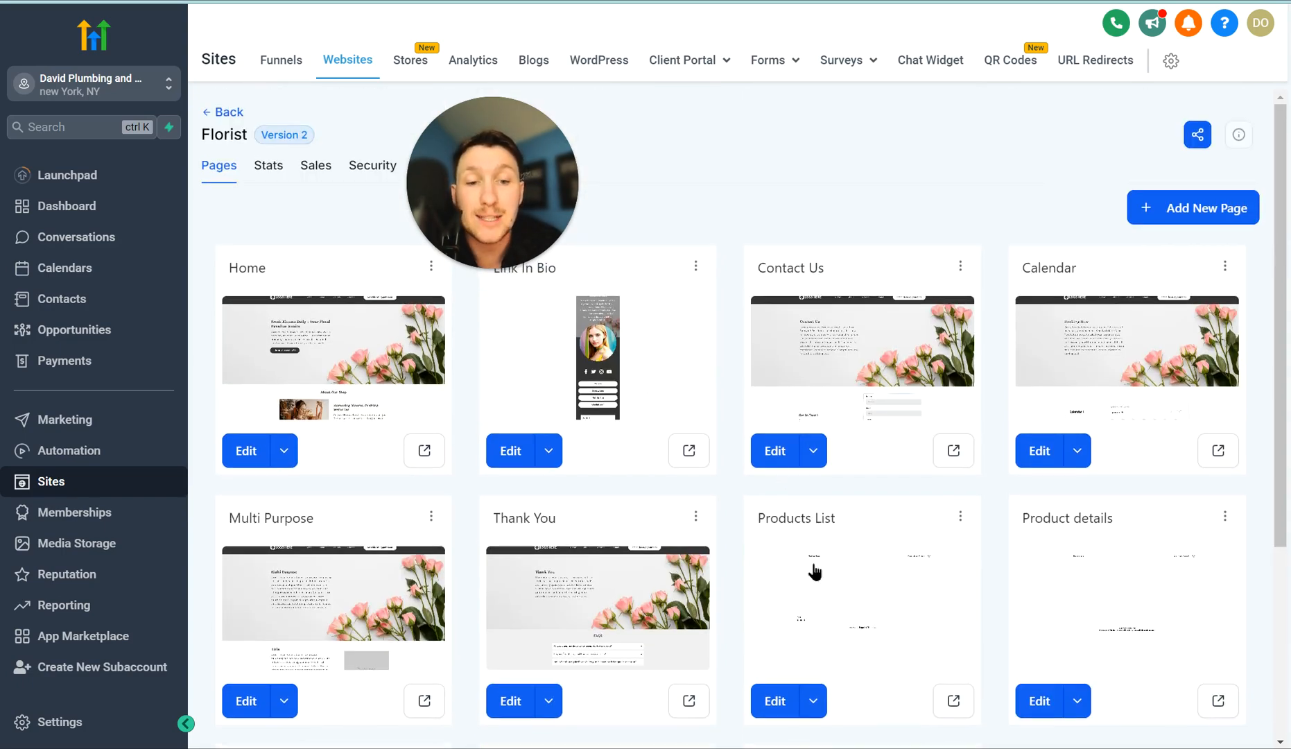
scroll(1283, 366, down, 3)
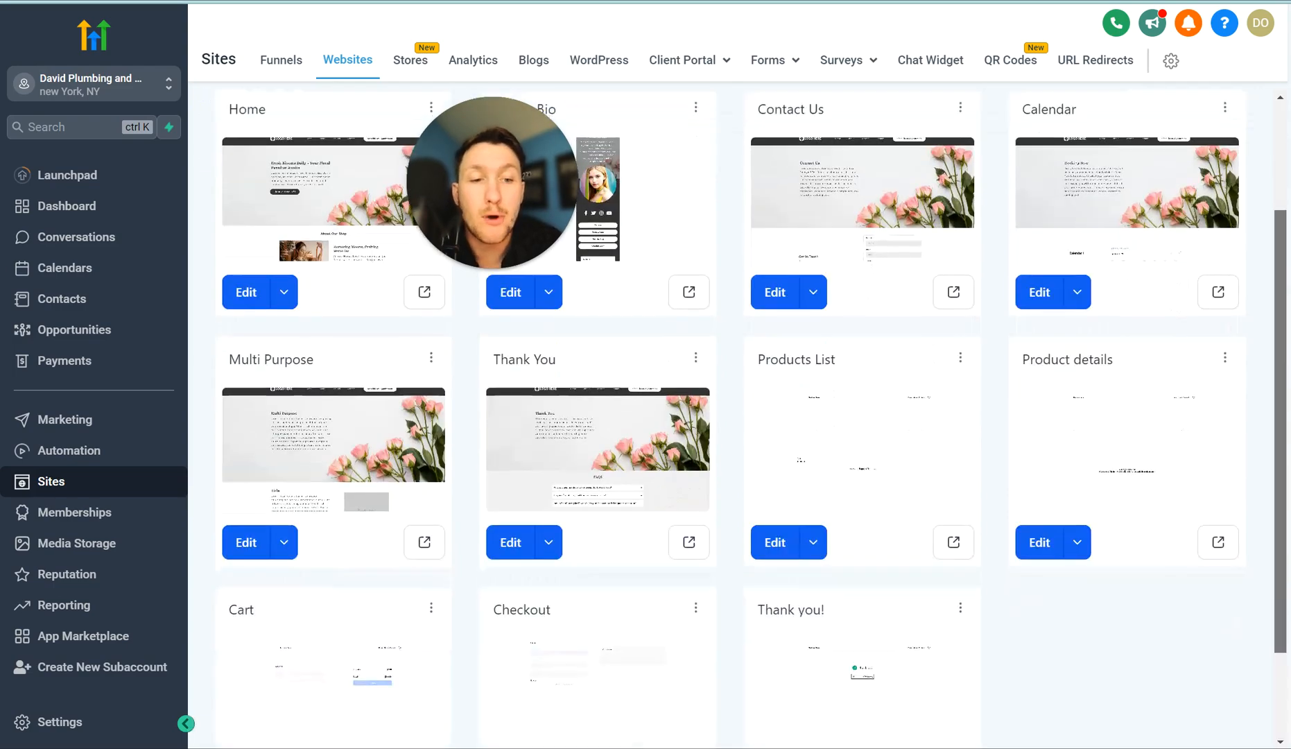
scroll(665, 541, down, 1)
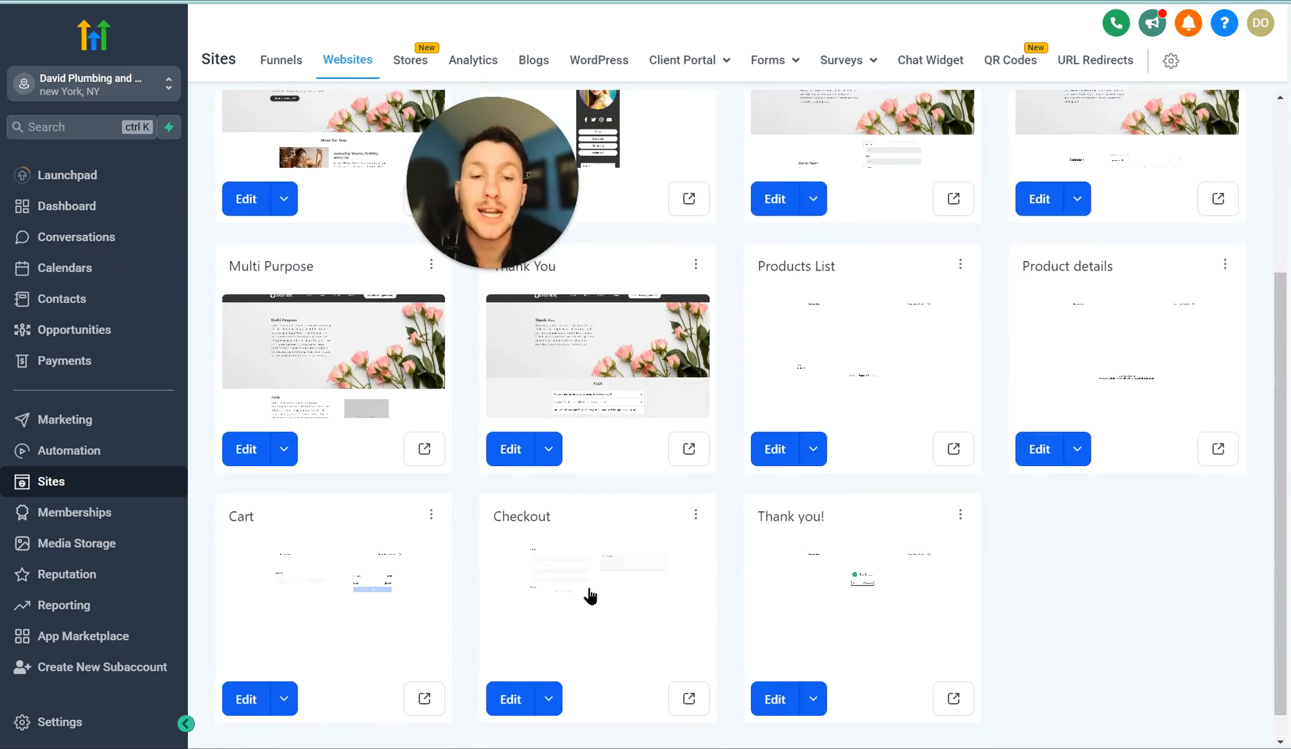
click(425, 700)
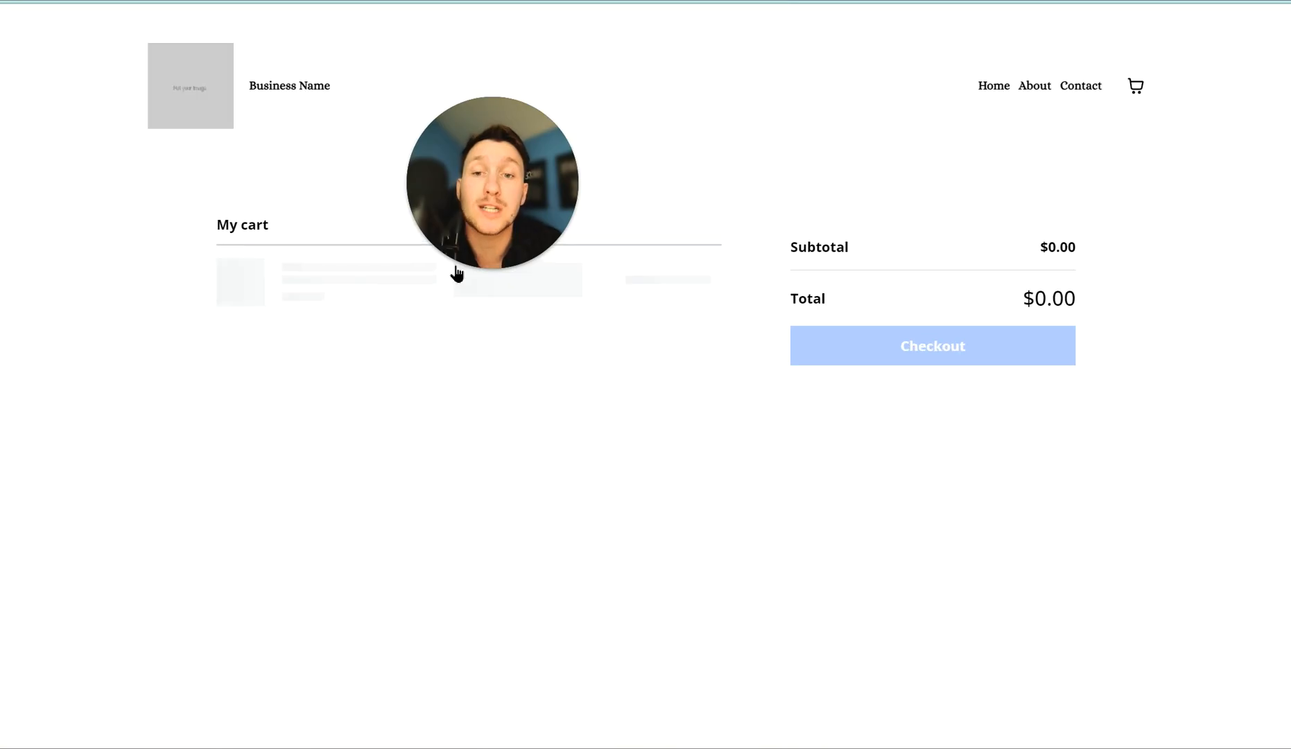
drag(473, 189, 77, 274)
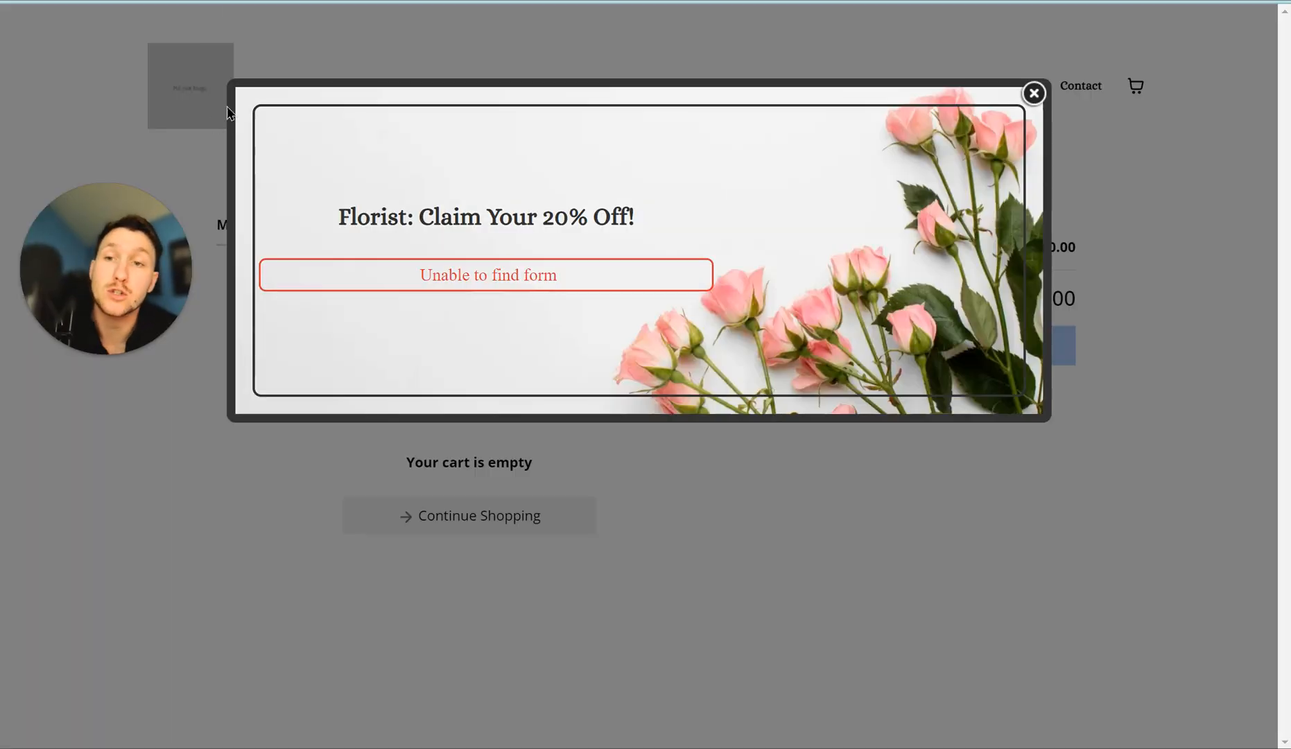
click(1034, 93)
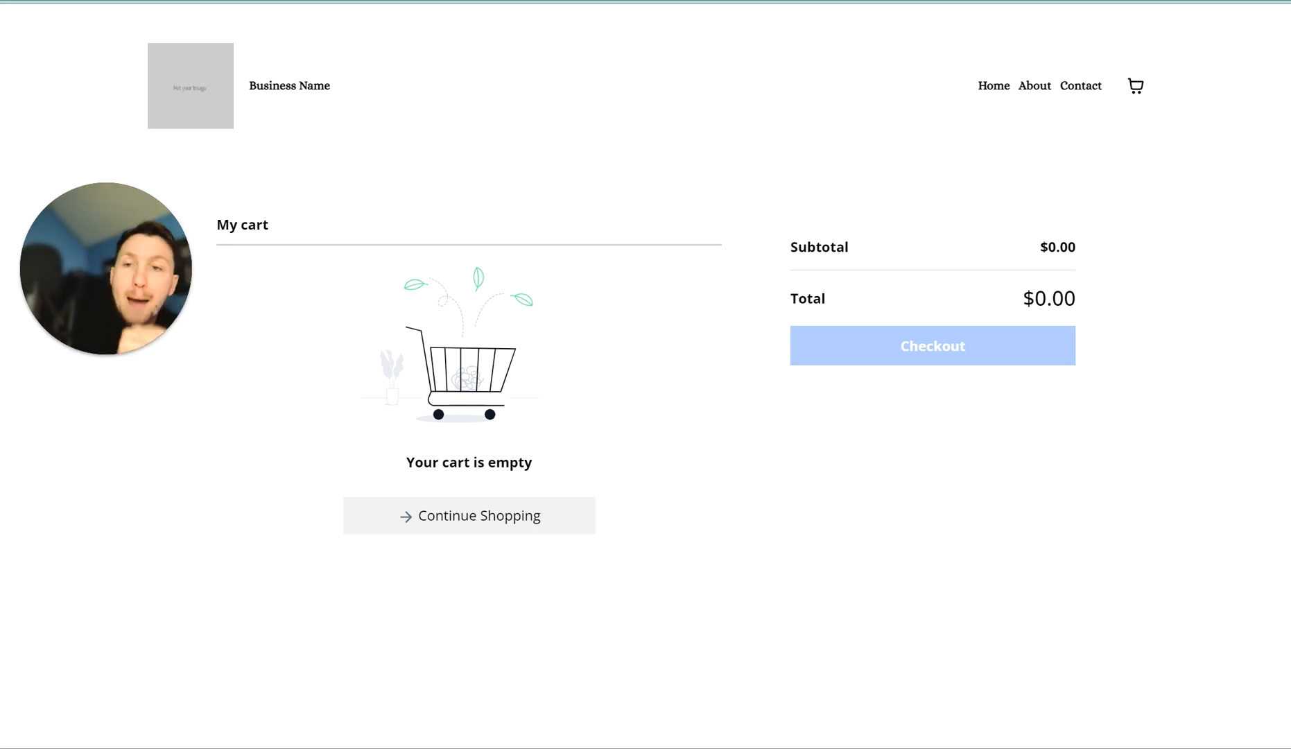
click(315, 1)
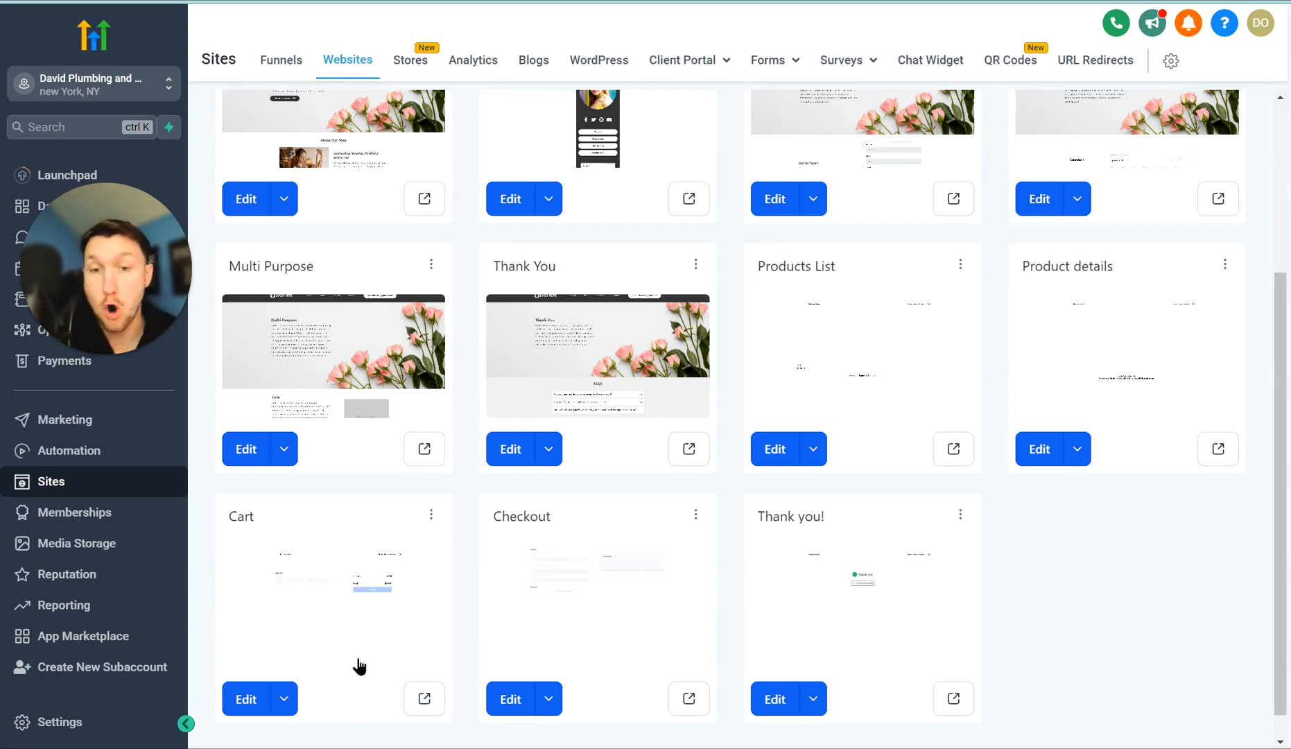
Open the Florist website's Home page for editing in a new tab.
scroll(358, 666, up, 5)
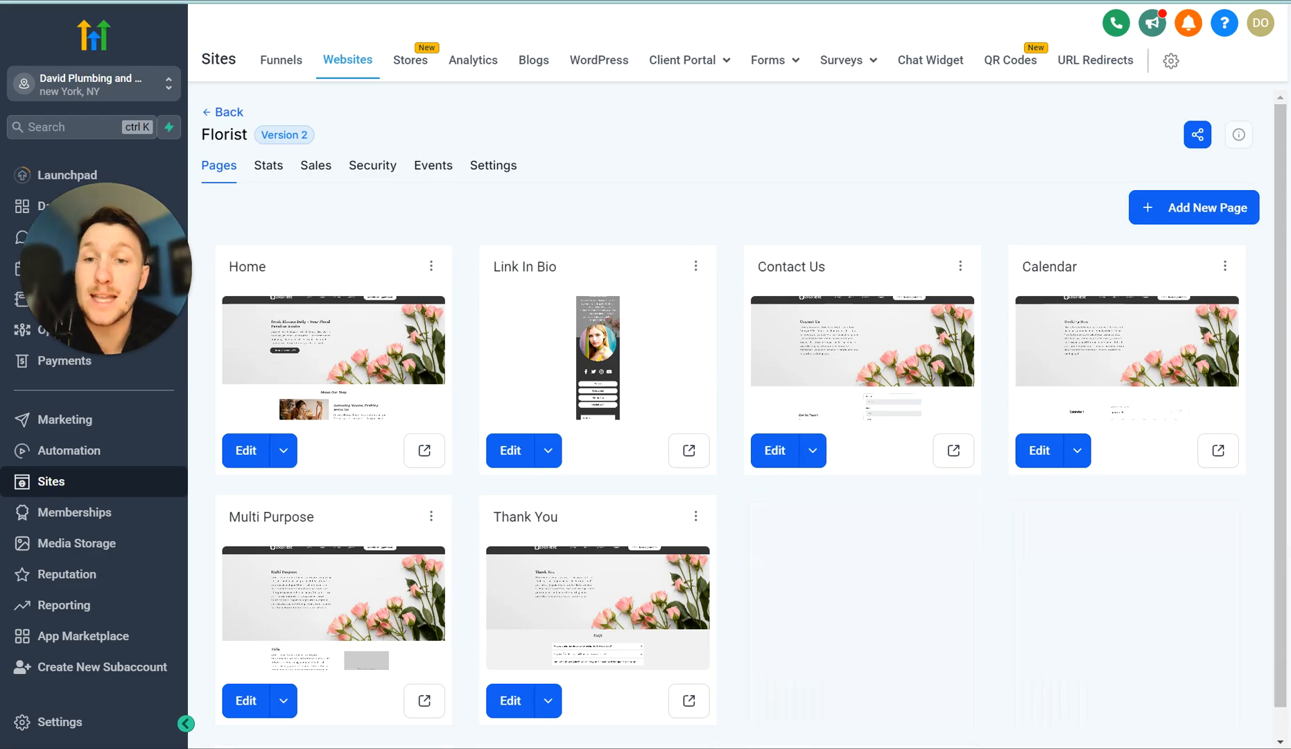
click(282, 455)
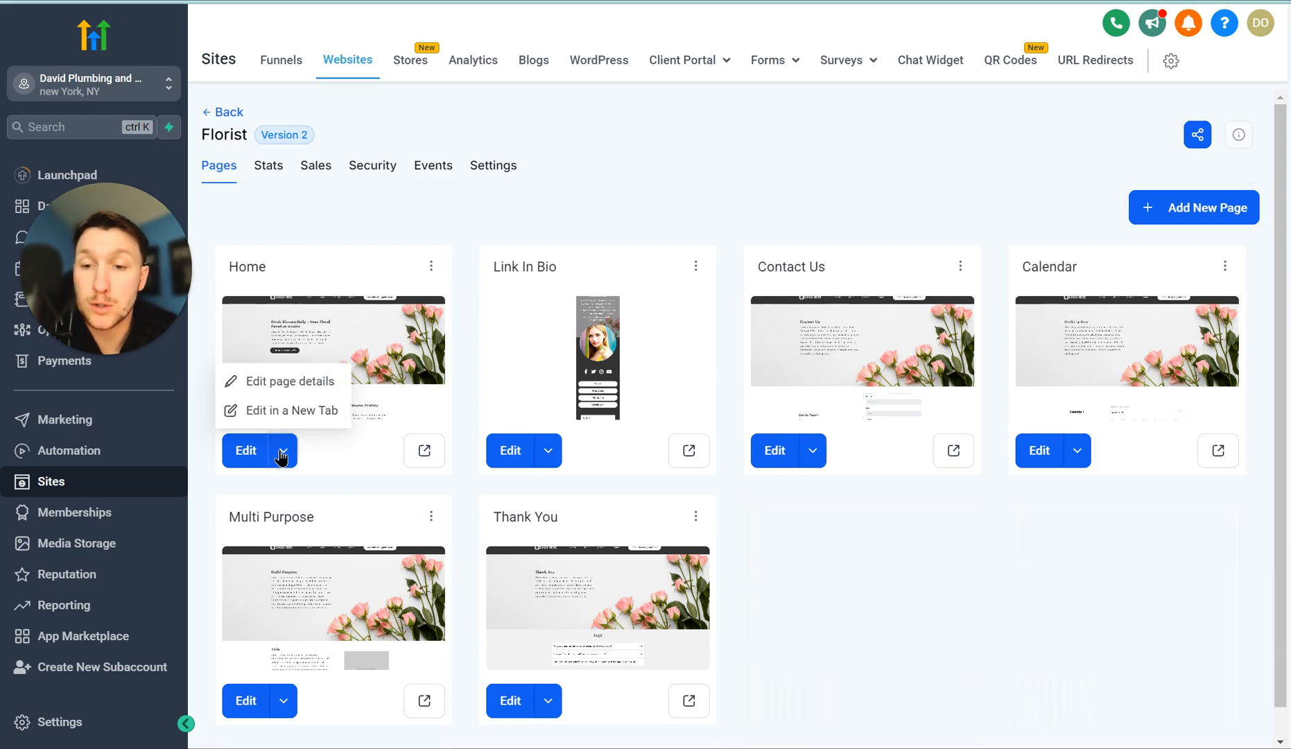
click(298, 414)
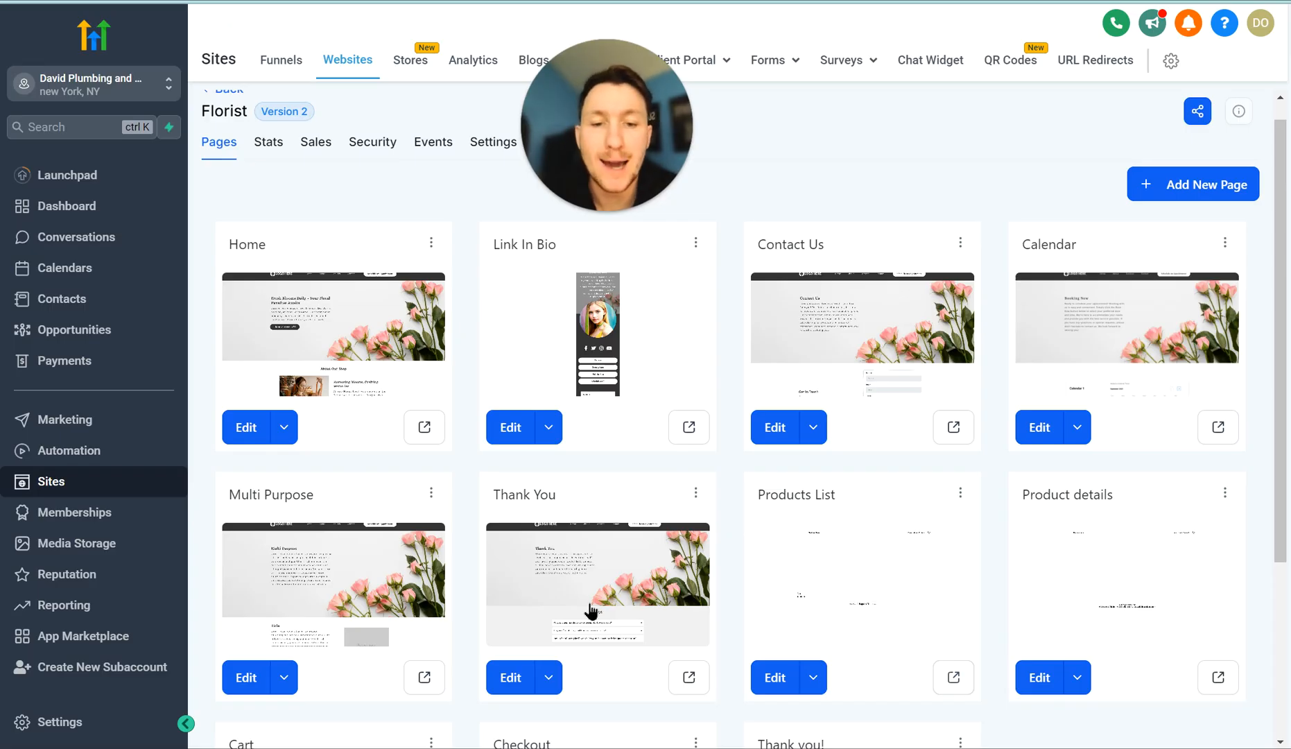
Preview the store's Product details and Products List pages, and return to the Home page editor.
scroll(658, 605, down, 4)
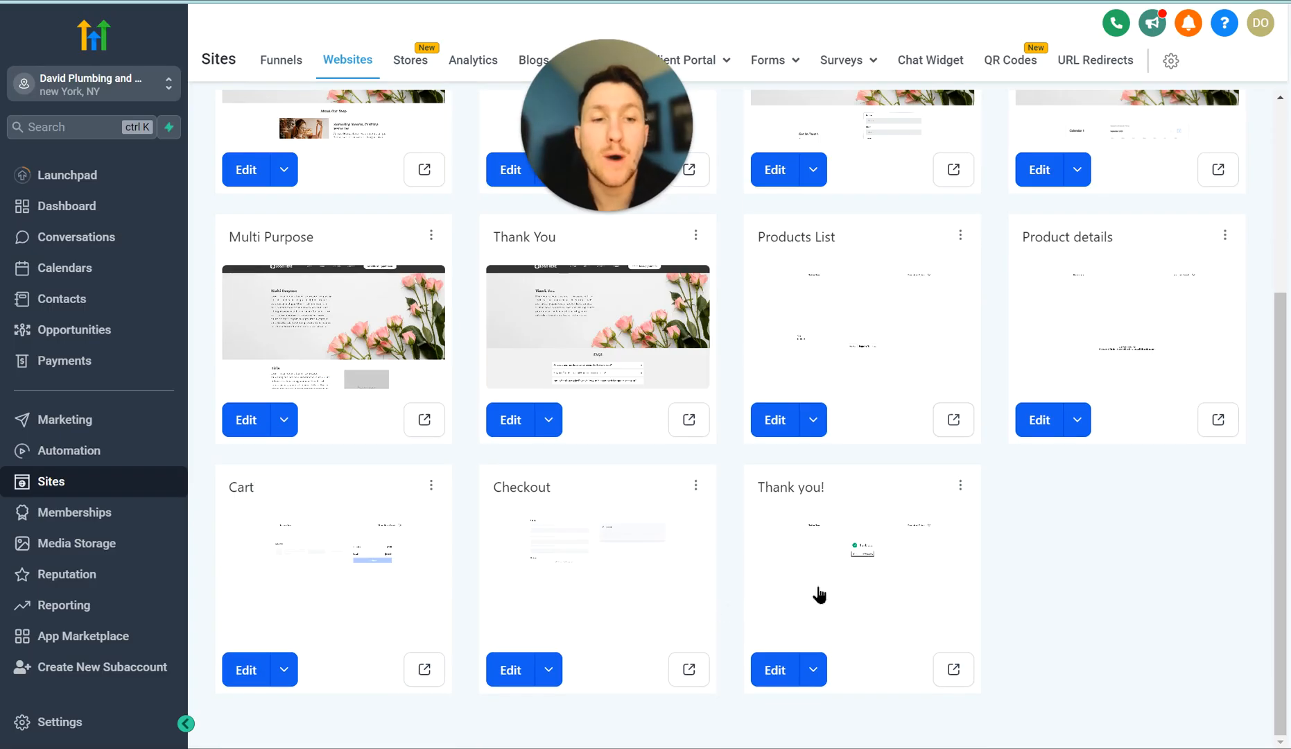
click(954, 420)
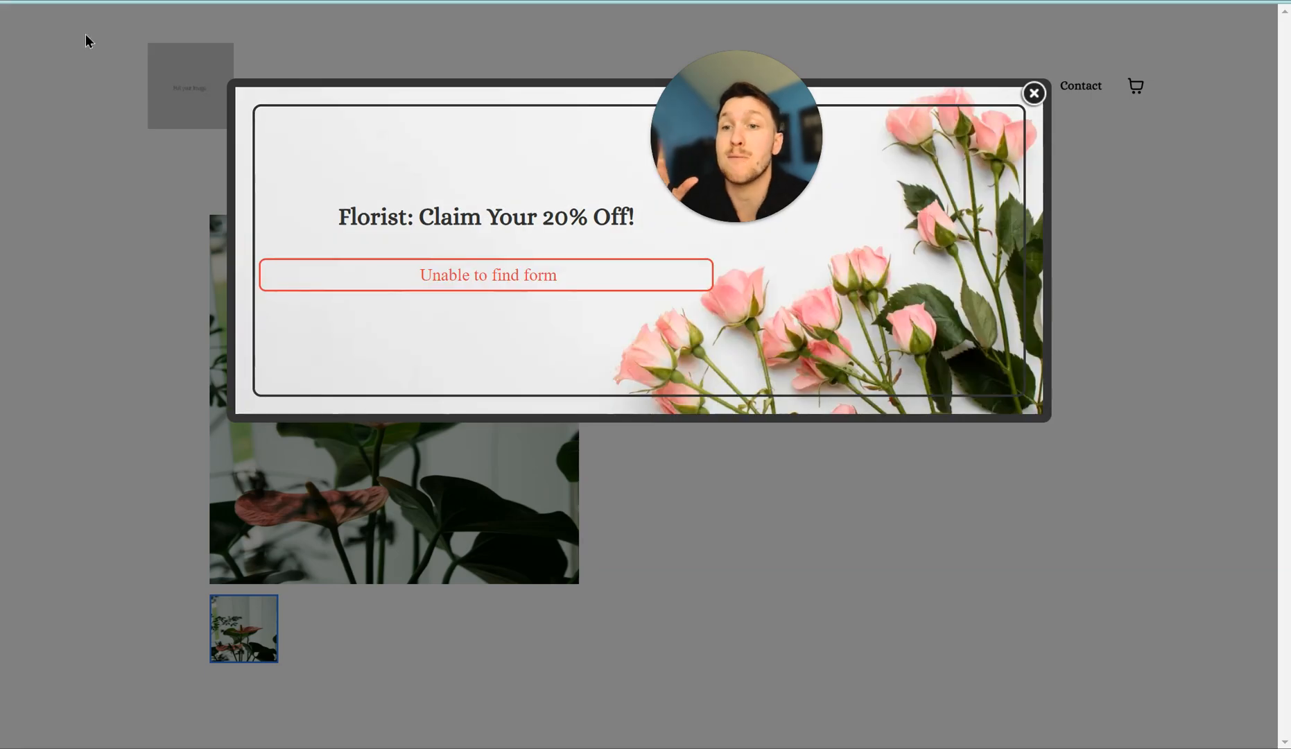
key(alt+Left)
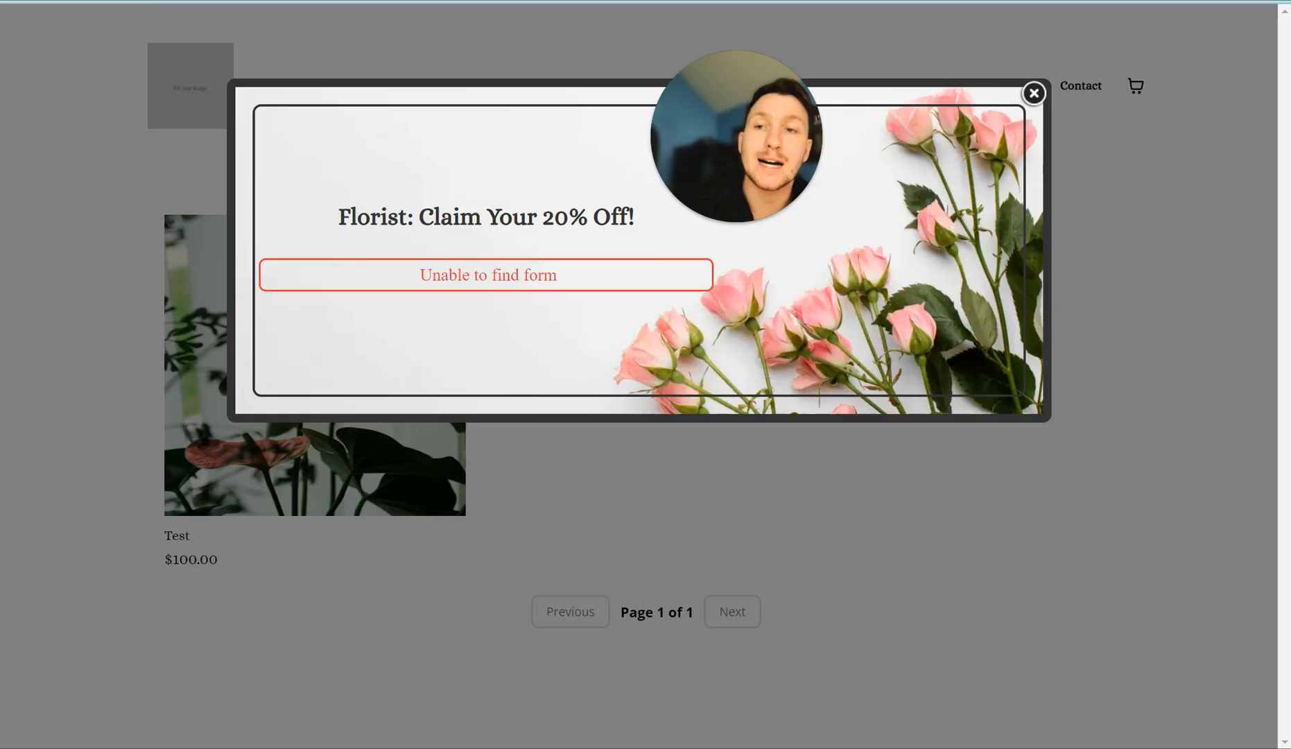
click(277, 1)
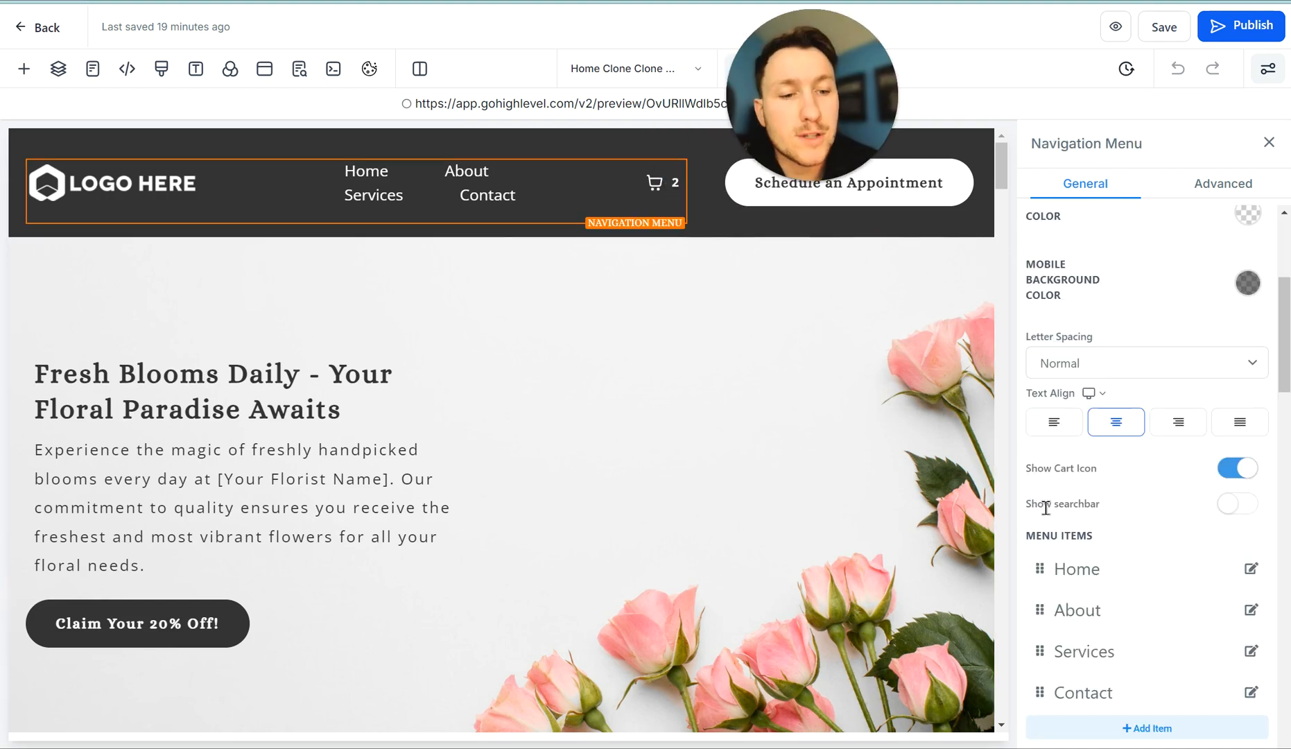
Add a navigation menu item titled Store that goes to the Products List page.
scroll(1068, 555, down, 4)
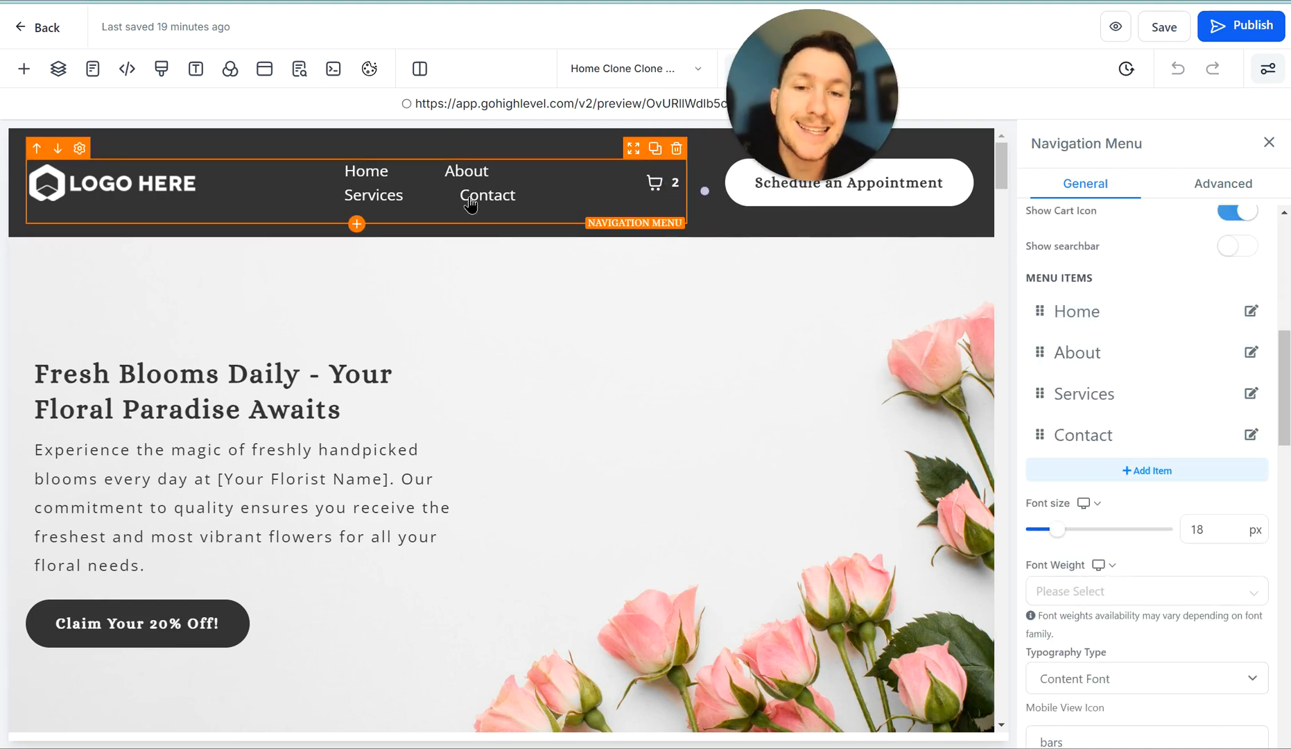
click(1110, 470)
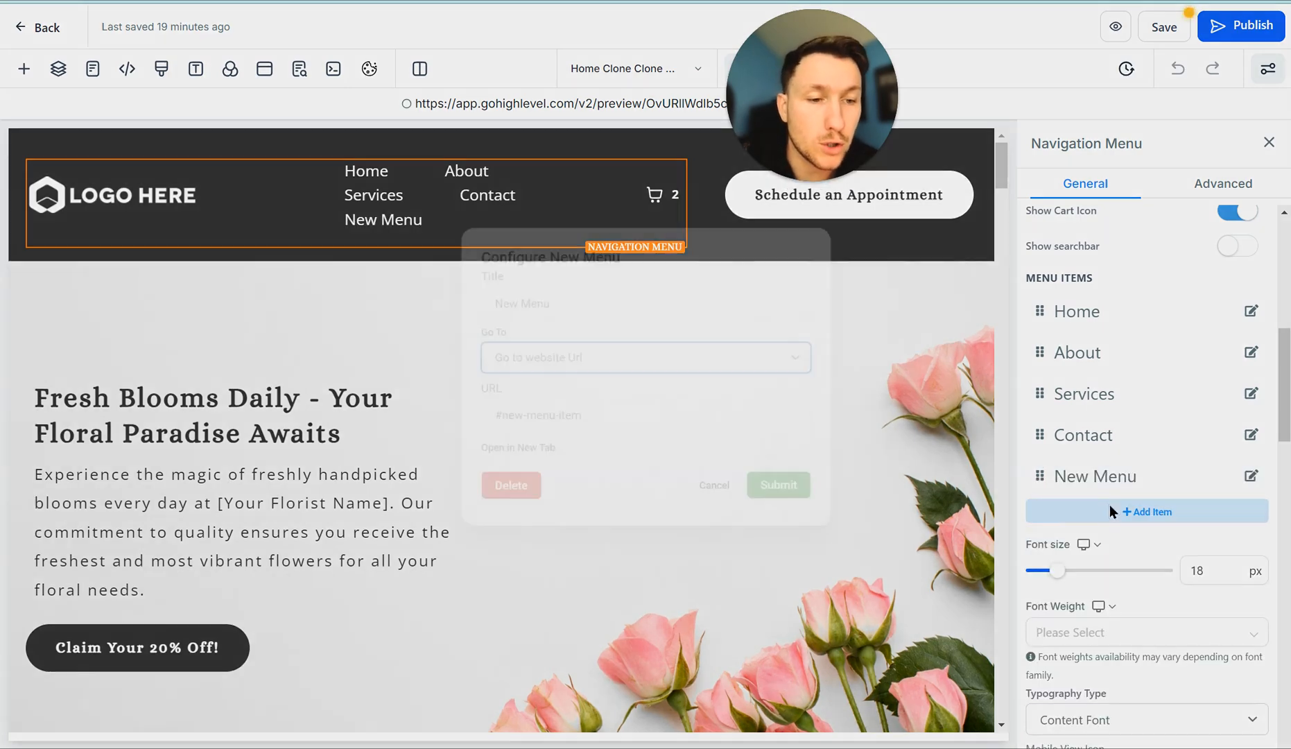
click(613, 293)
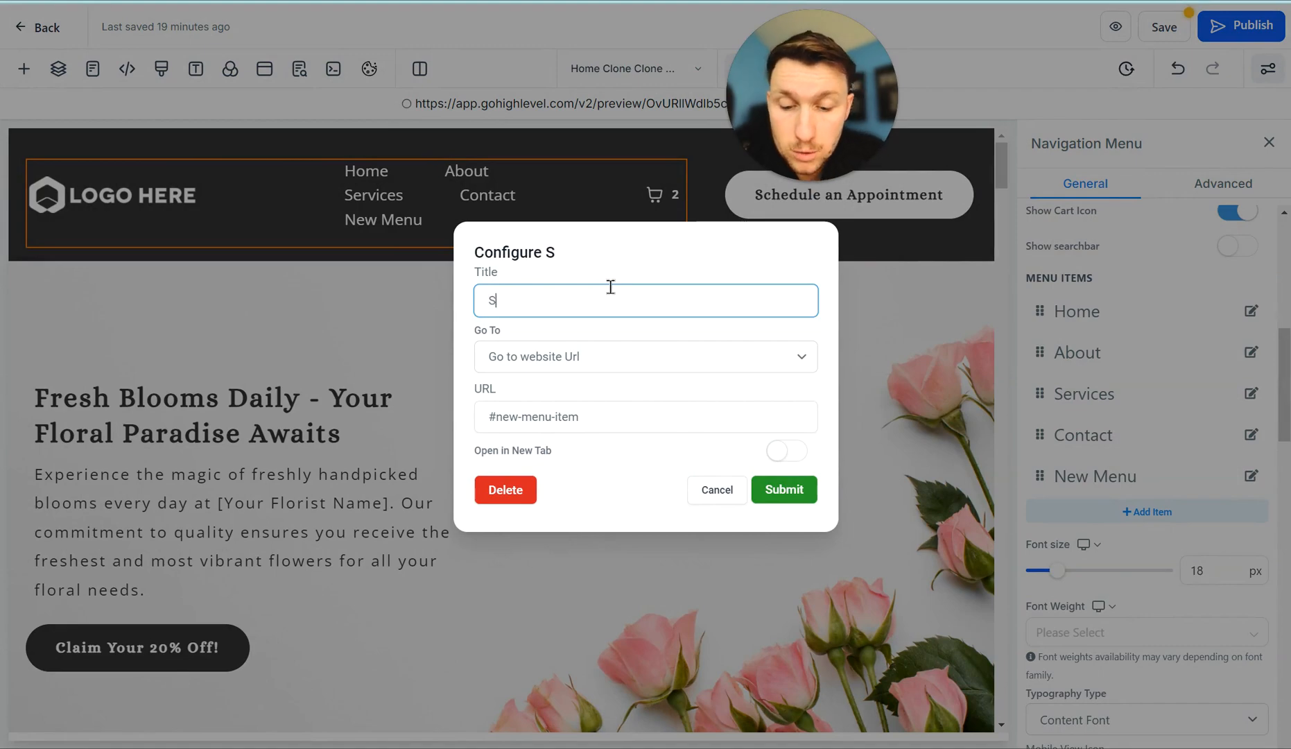
click(627, 360)
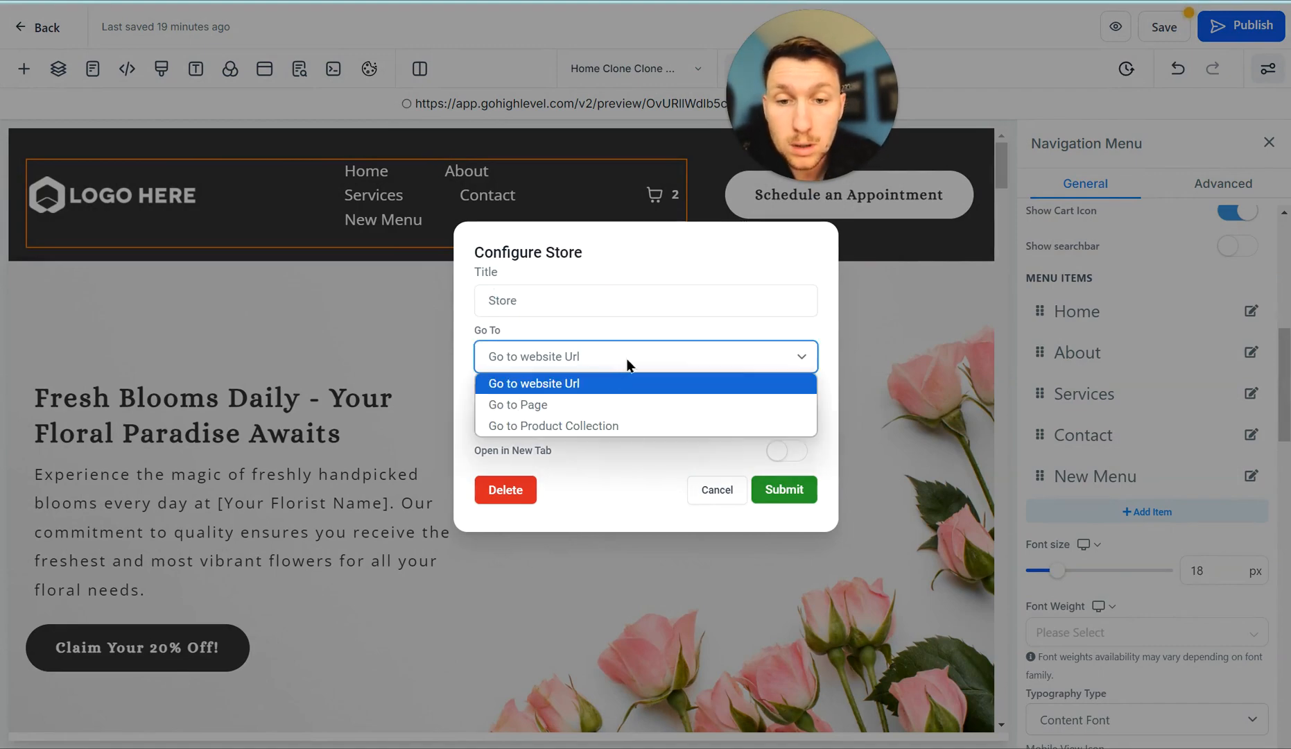
click(644, 382)
click(646, 361)
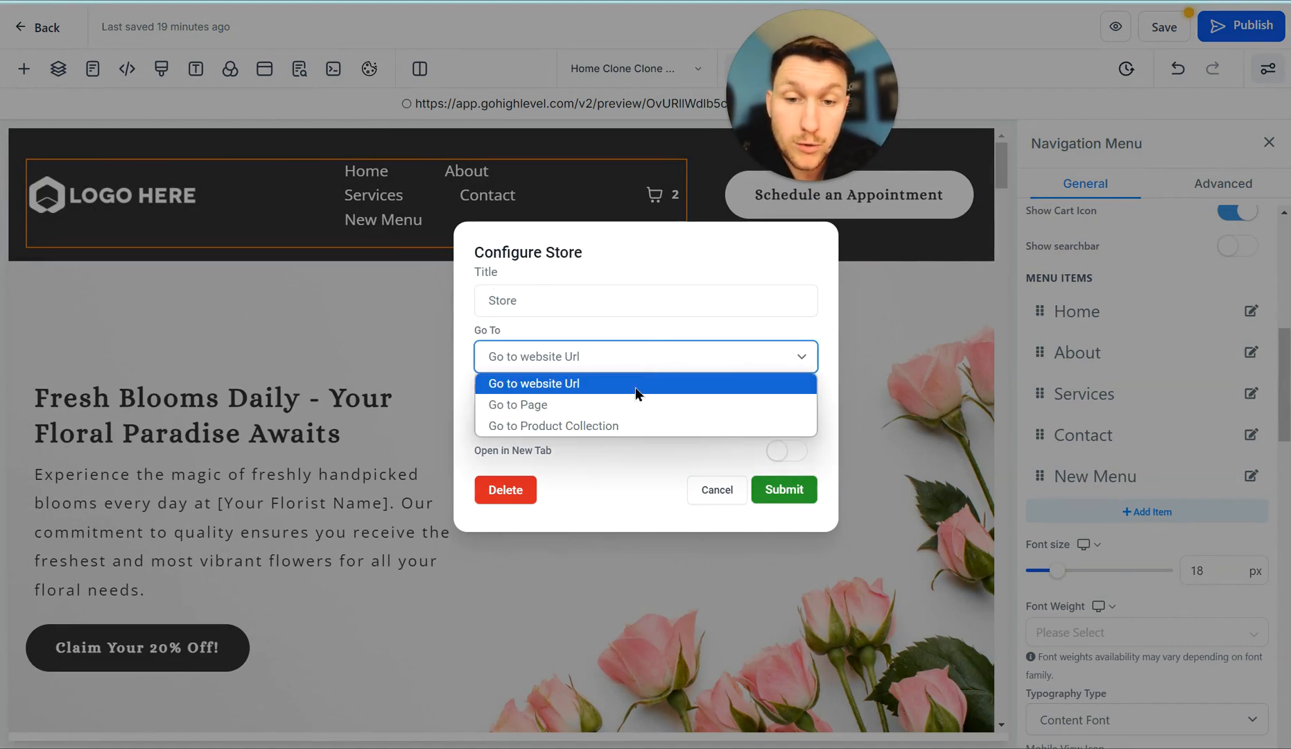
click(629, 406)
click(606, 416)
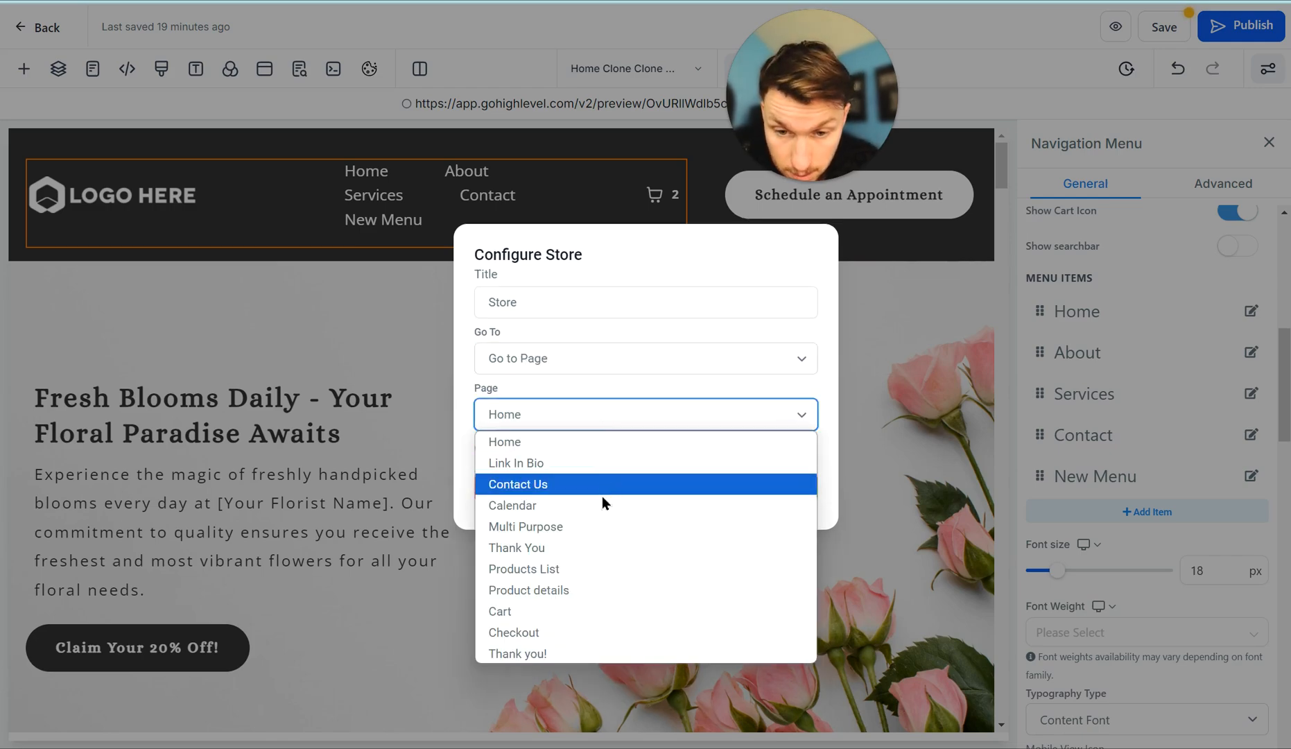
click(598, 567)
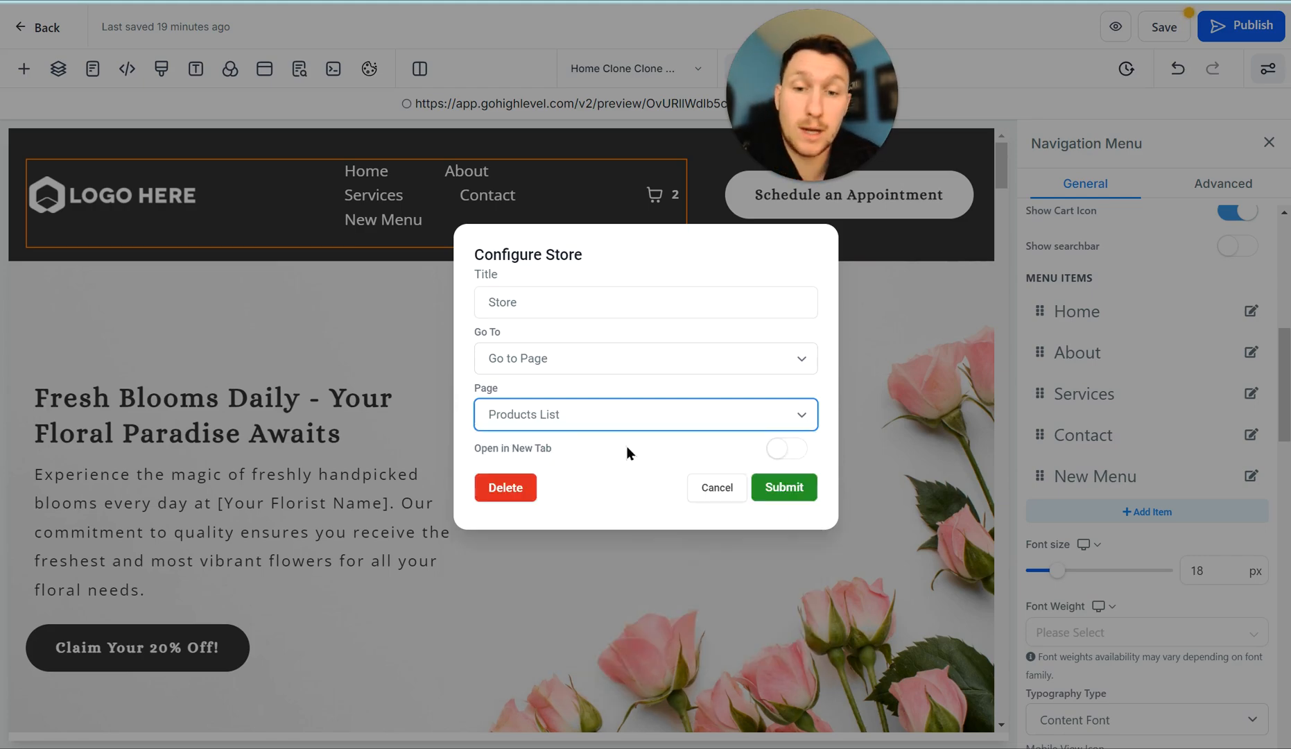
click(787, 487)
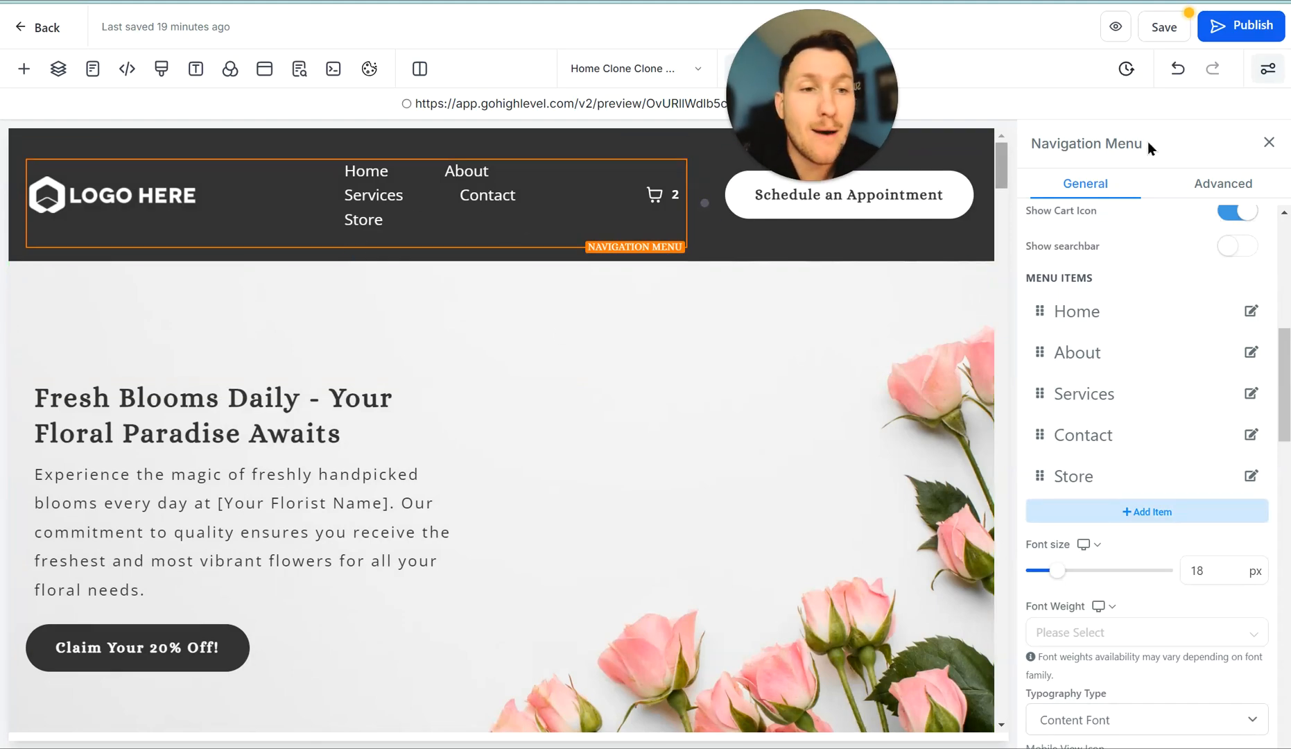
Save the Home page without changing its SEO metadata, and test the Store menu link in the preview.
click(1148, 30)
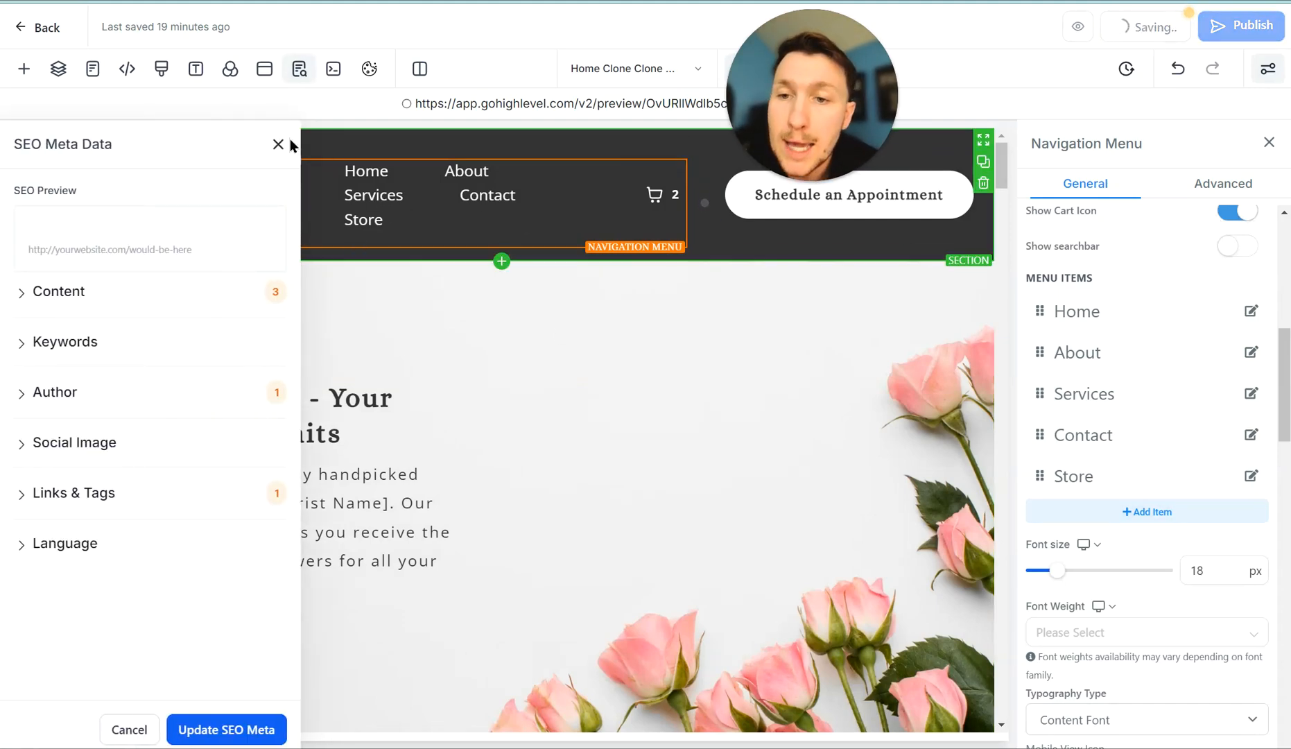
click(278, 144)
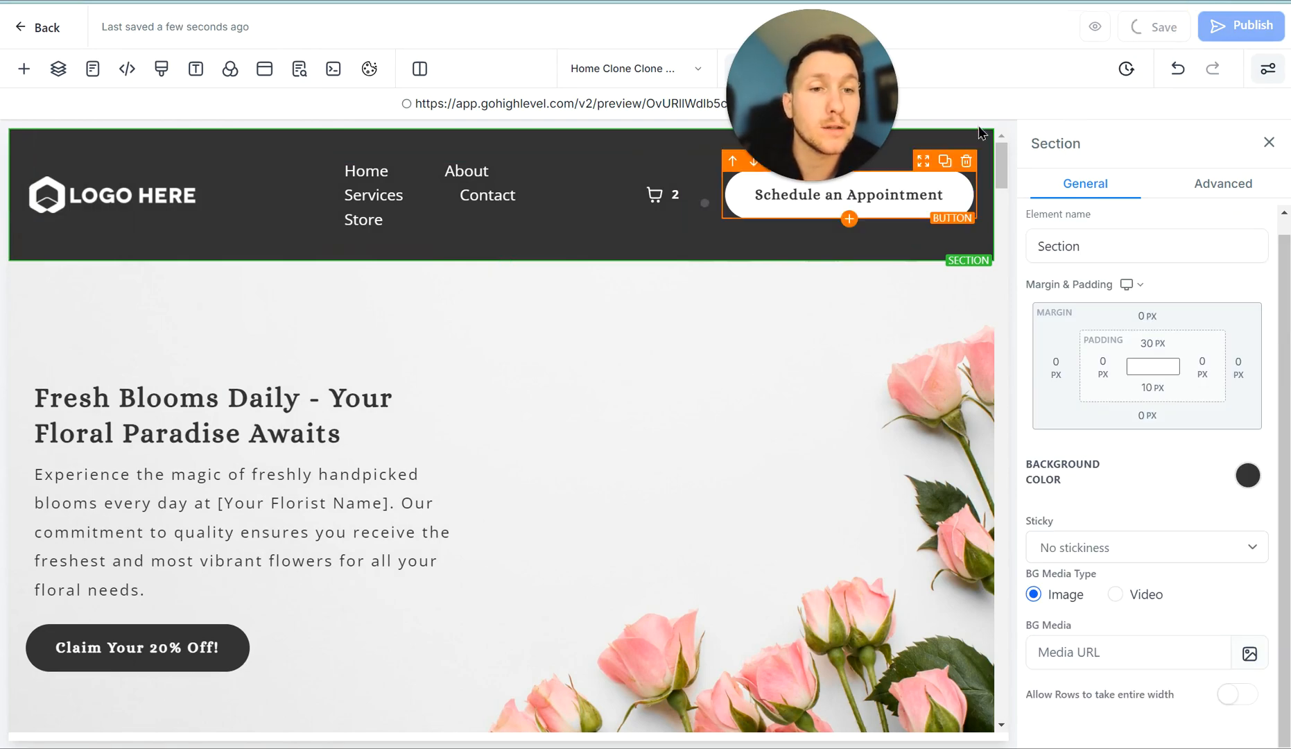
click(1117, 28)
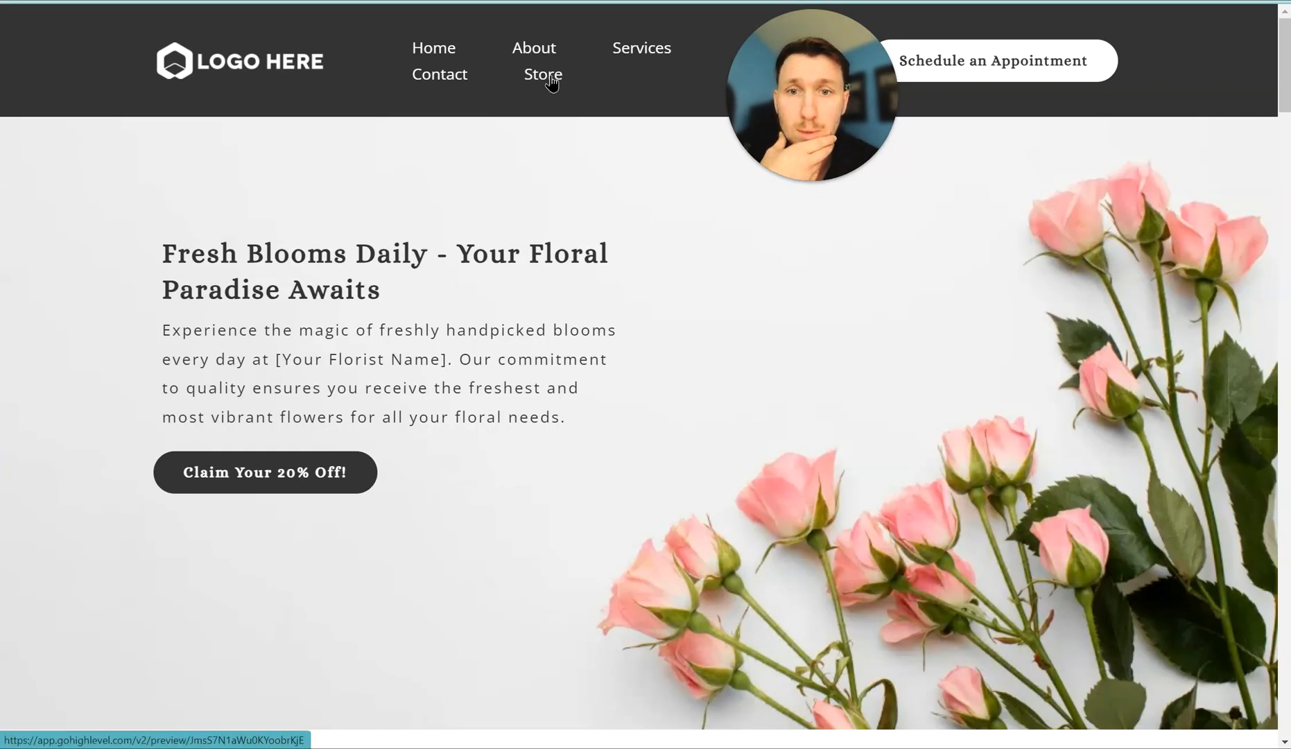
click(544, 75)
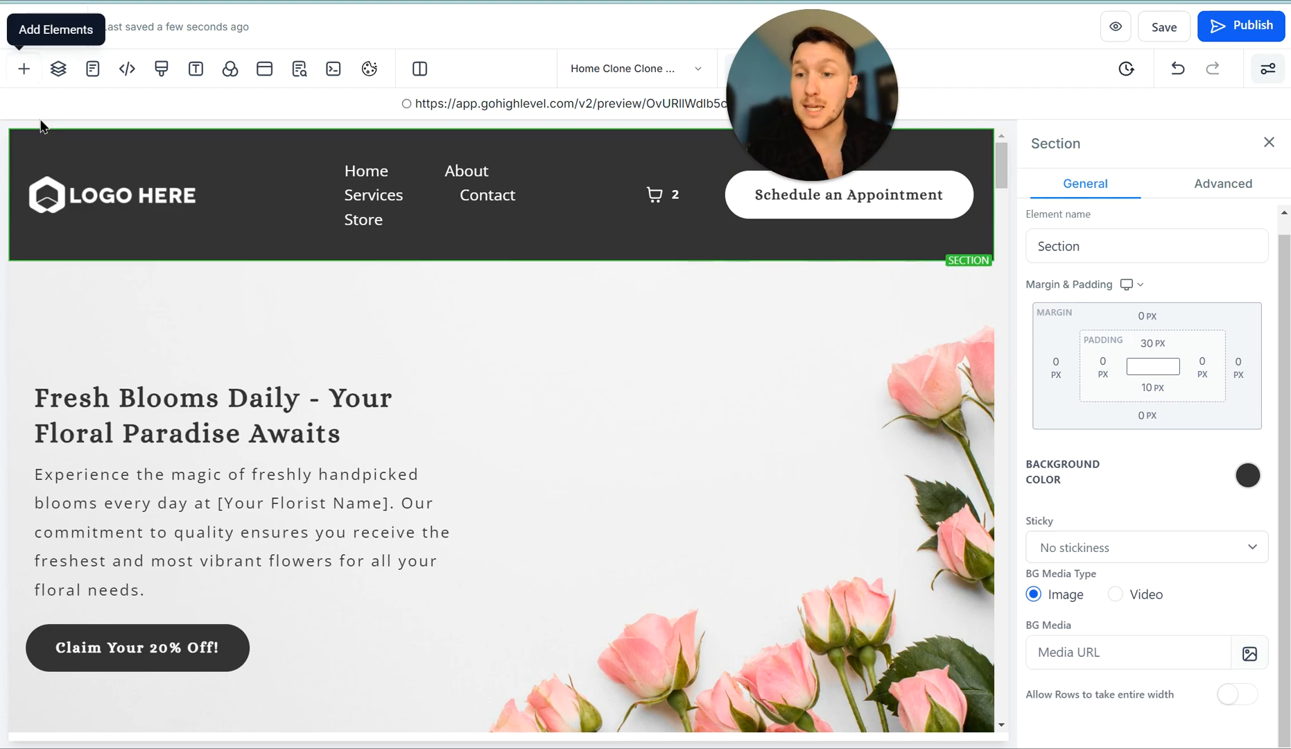
Place a Collection List element in the Home page header, look over its options, and delete it.
click(23, 70)
scroll(267, 443, down, 5)
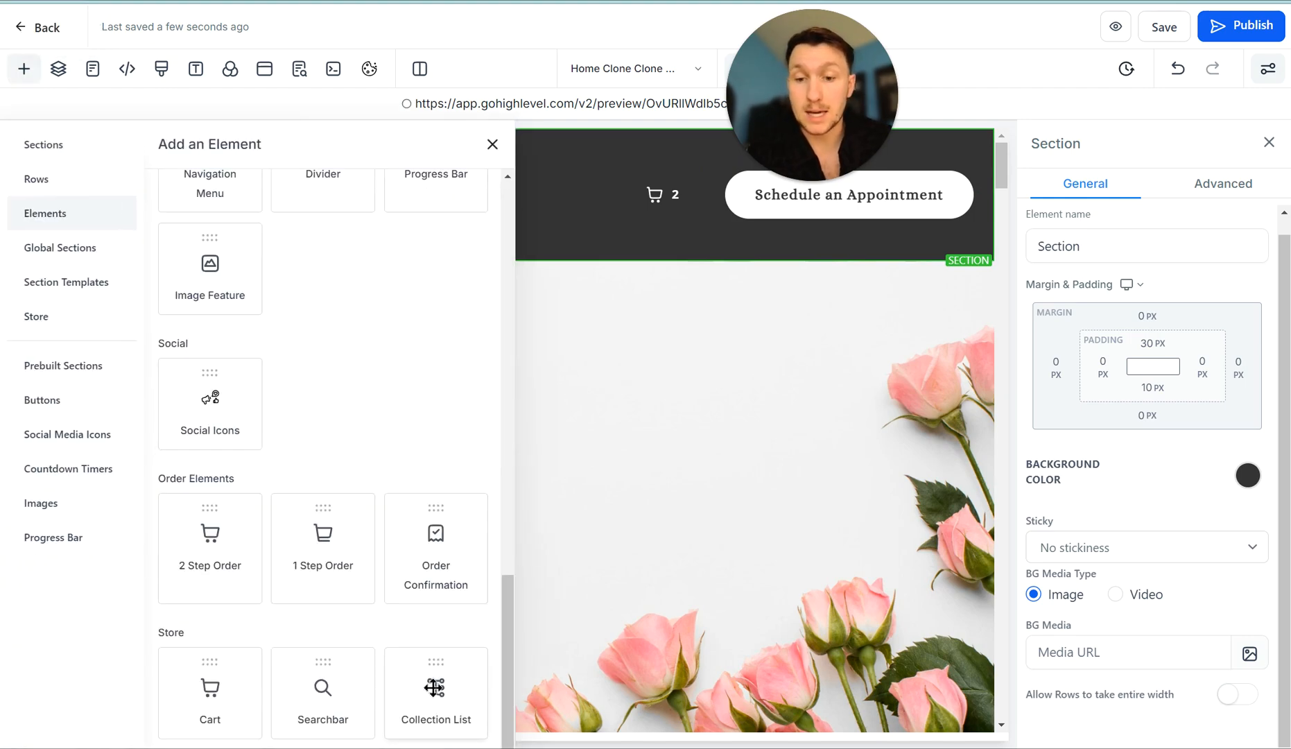
drag(437, 691, 590, 258)
scroll(1242, 502, down, 4)
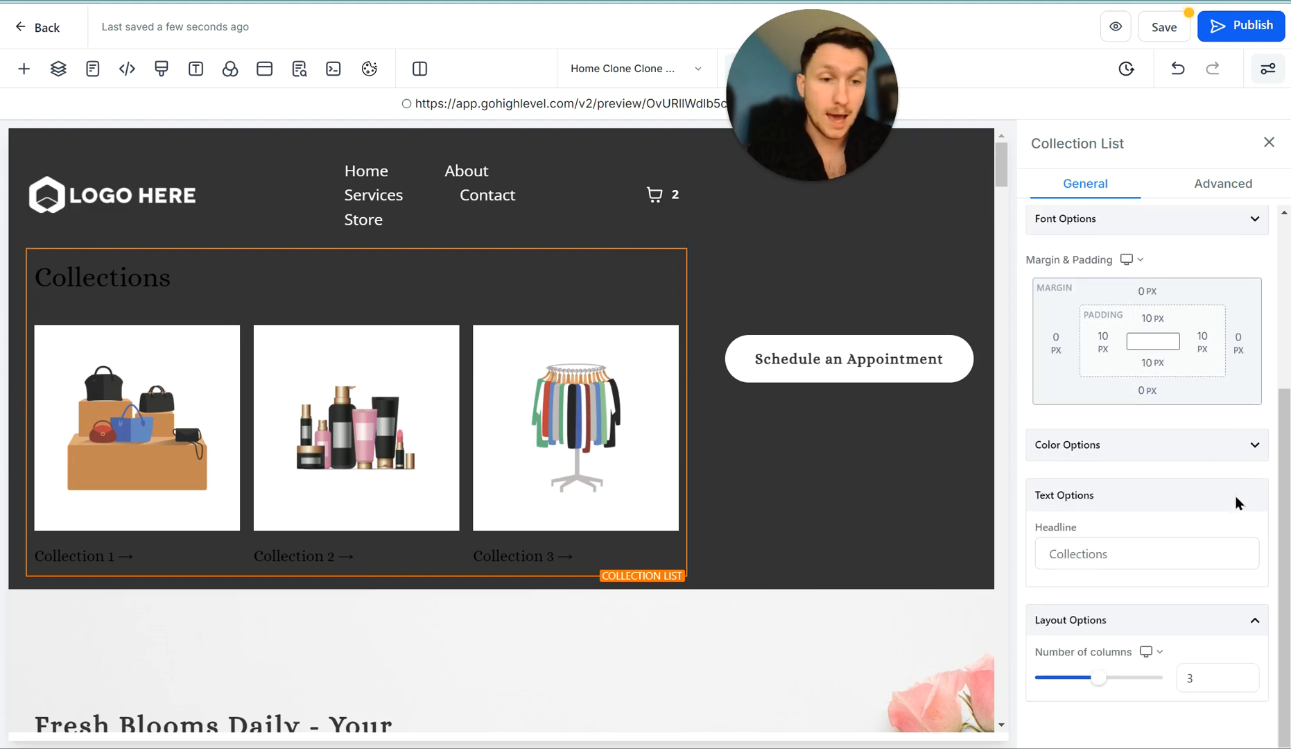
scroll(1214, 496, up, 4)
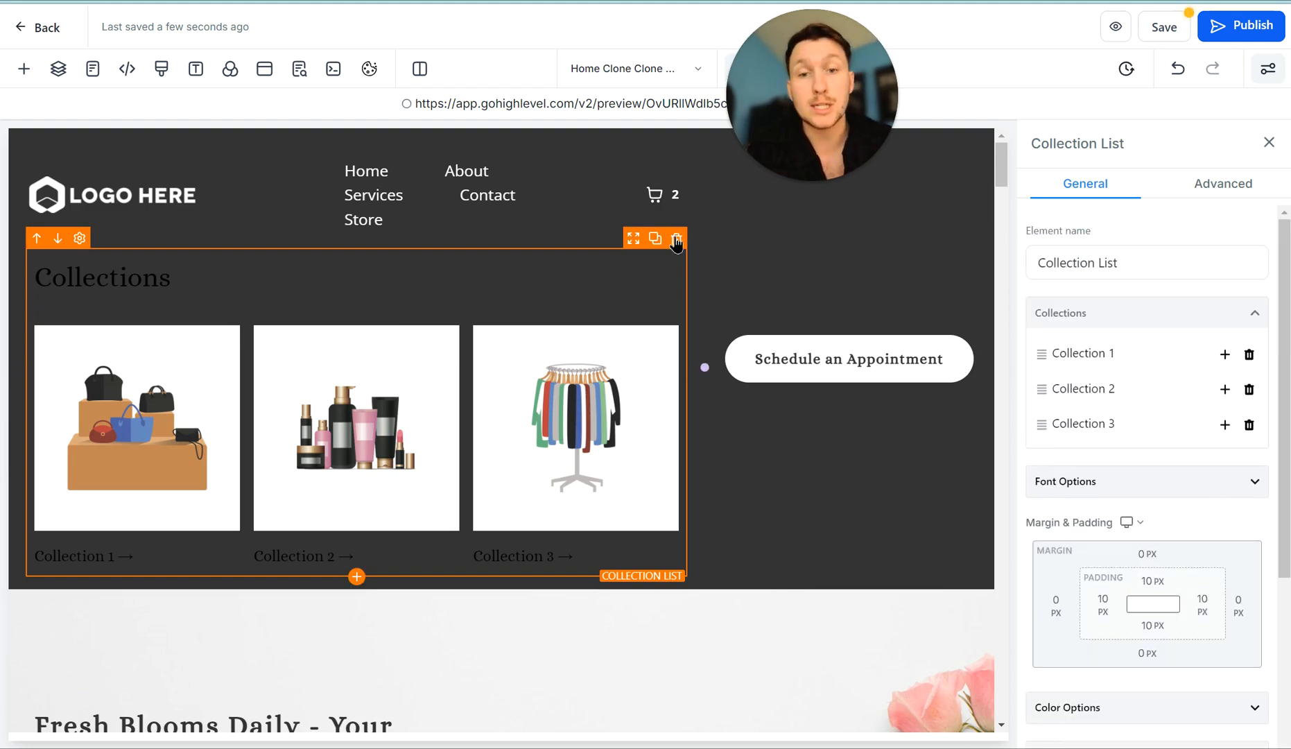
click(676, 240)
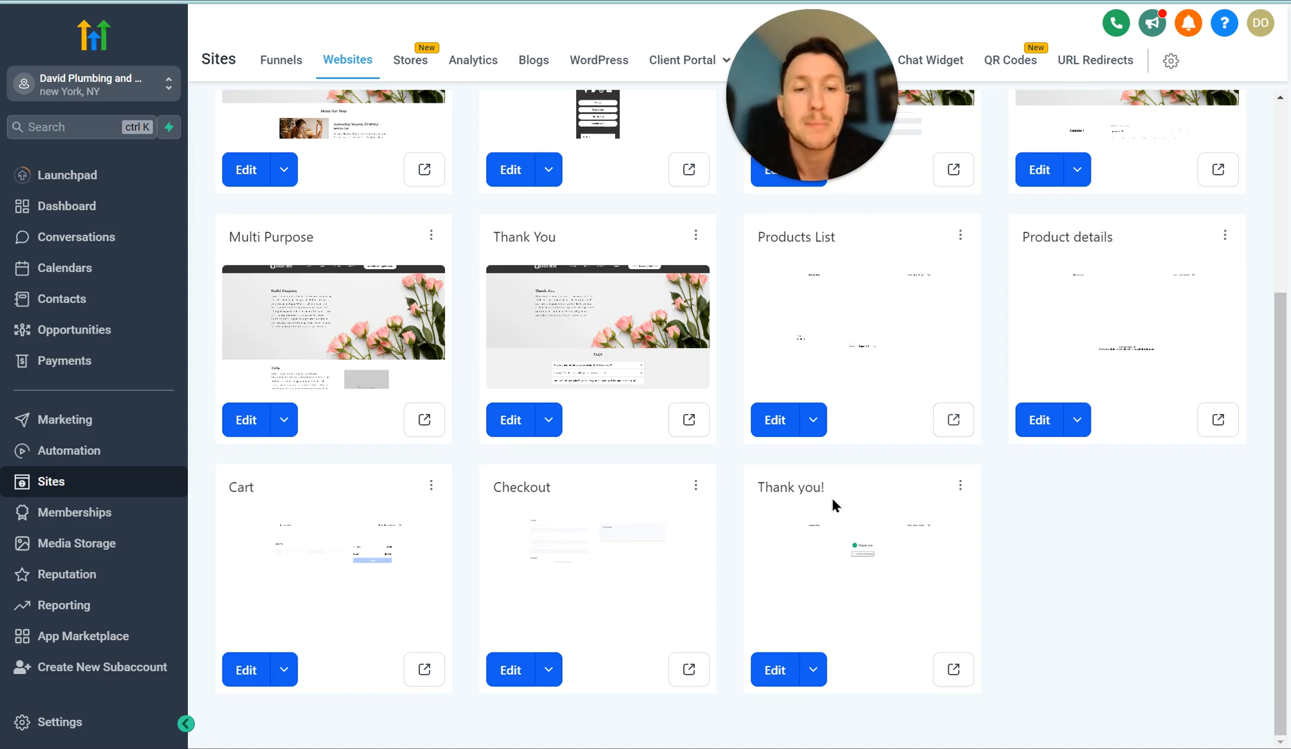
Open the Products List page for editing in a new tab and examine its product list element and layout options.
click(814, 420)
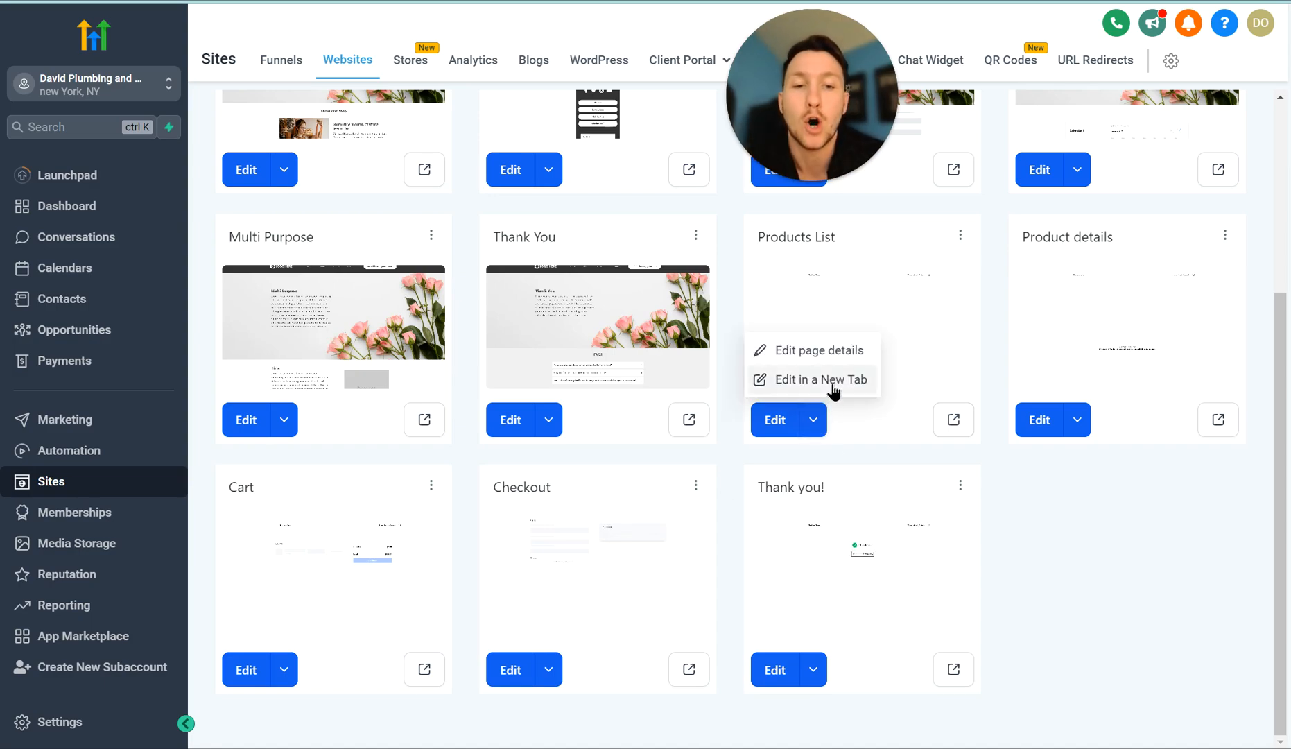
click(777, 380)
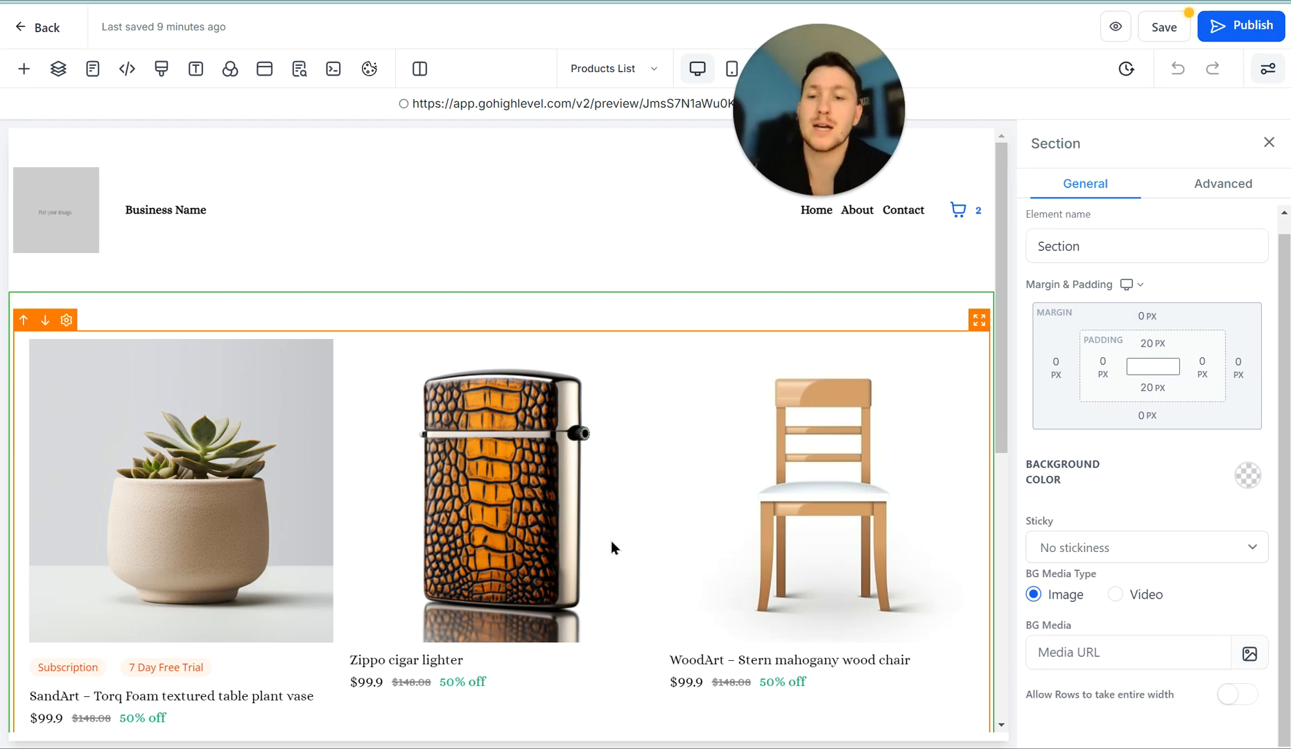
scroll(197, 392, down, 3)
click(247, 436)
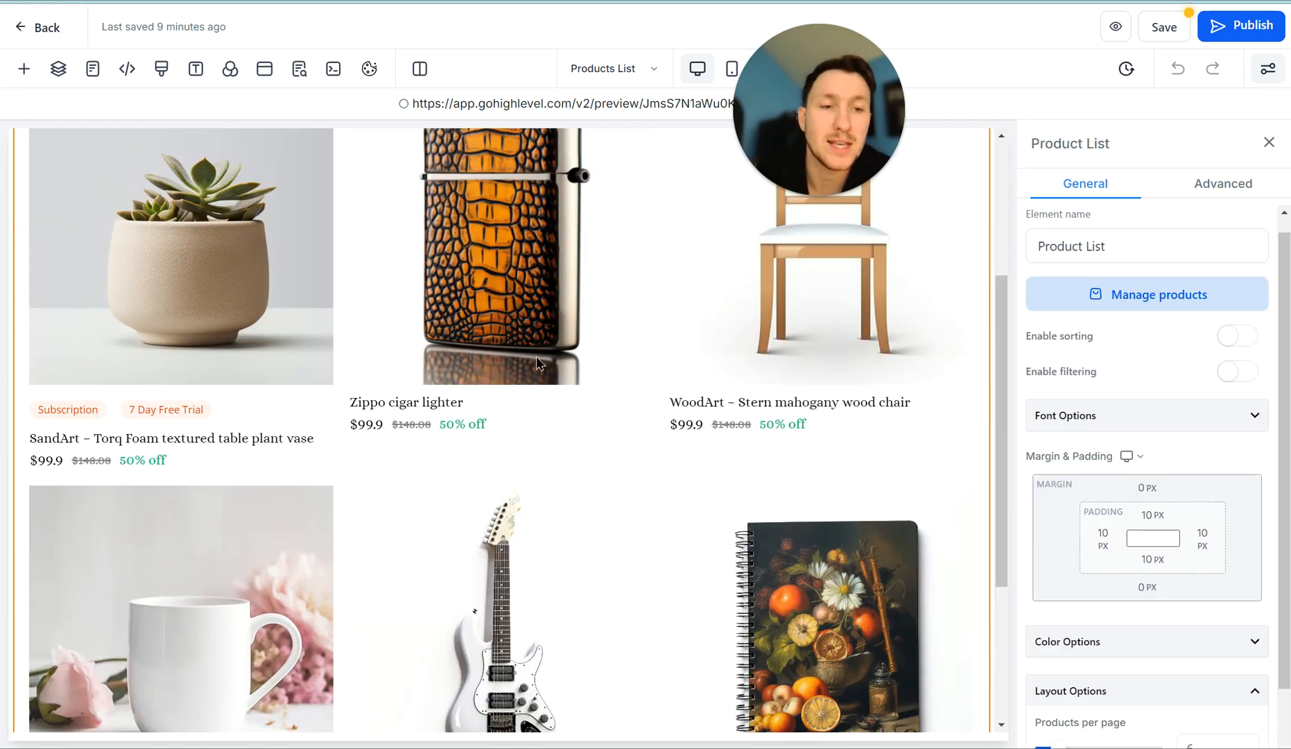
scroll(477, 360, up, 3)
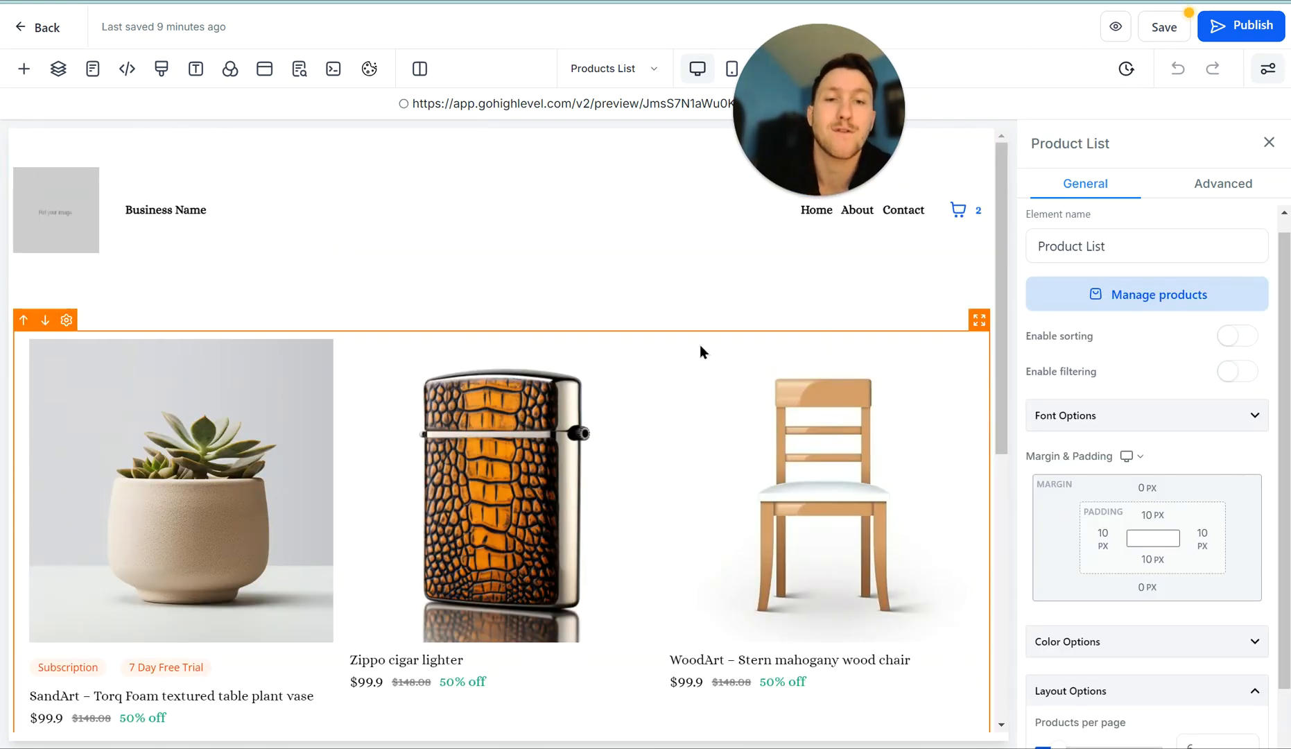
scroll(602, 401, down, 6)
scroll(1195, 409, down, 1)
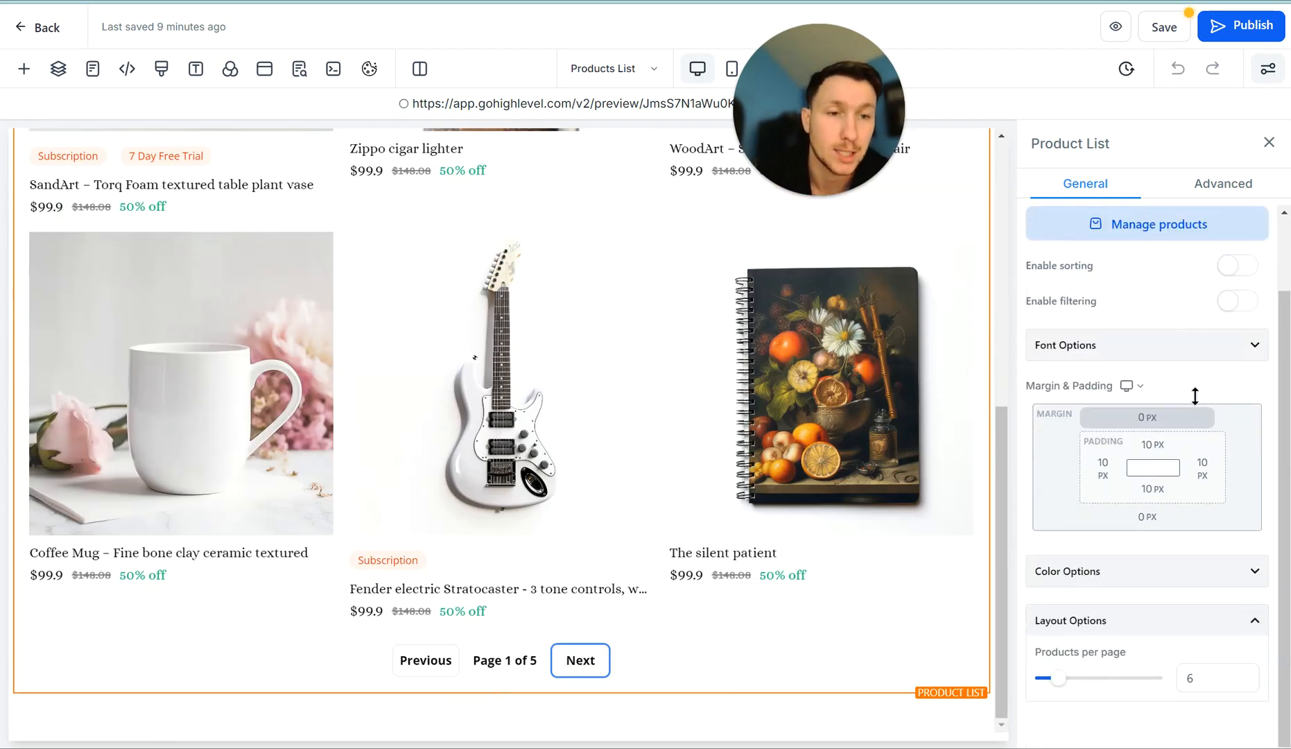
scroll(1124, 389, up, 1)
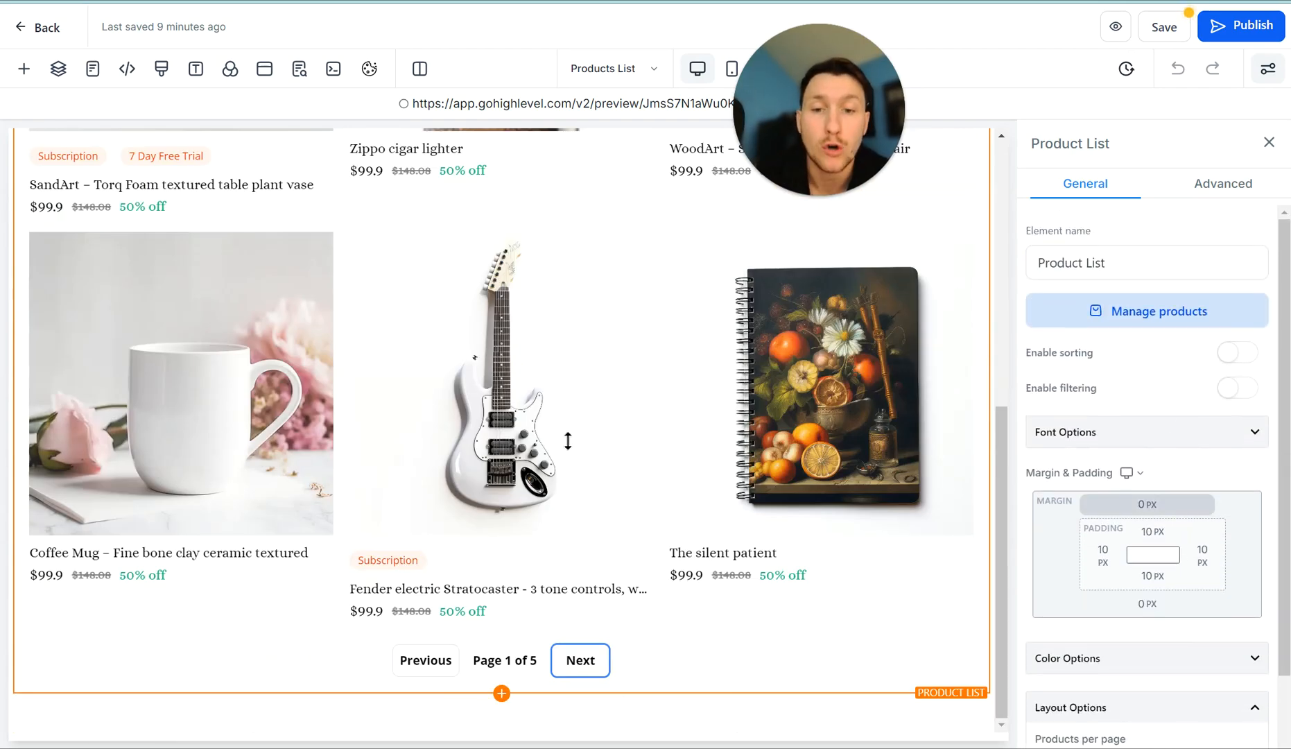
scroll(556, 411, up, 6)
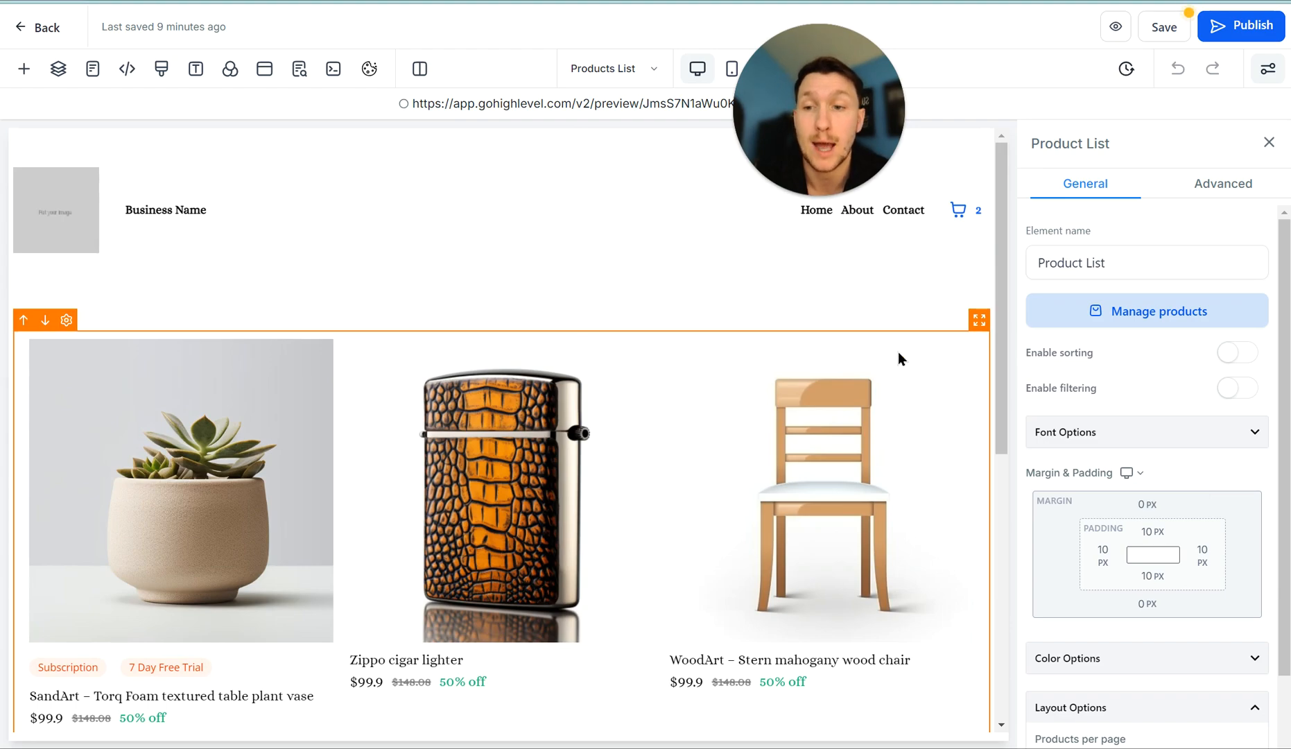
Change the navigation menu's business name text to Store and set its brand logo to C (6).png from the media storage.
click(89, 229)
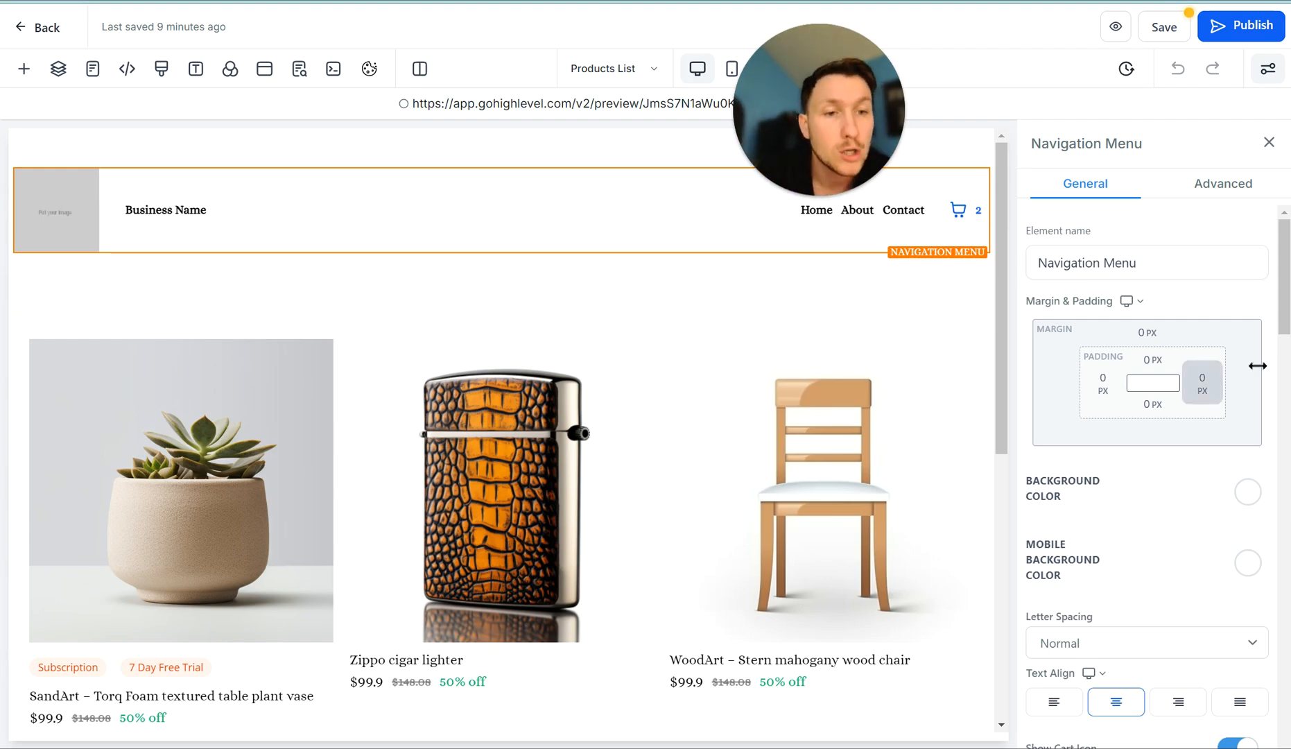
scroll(1204, 383, down, 4)
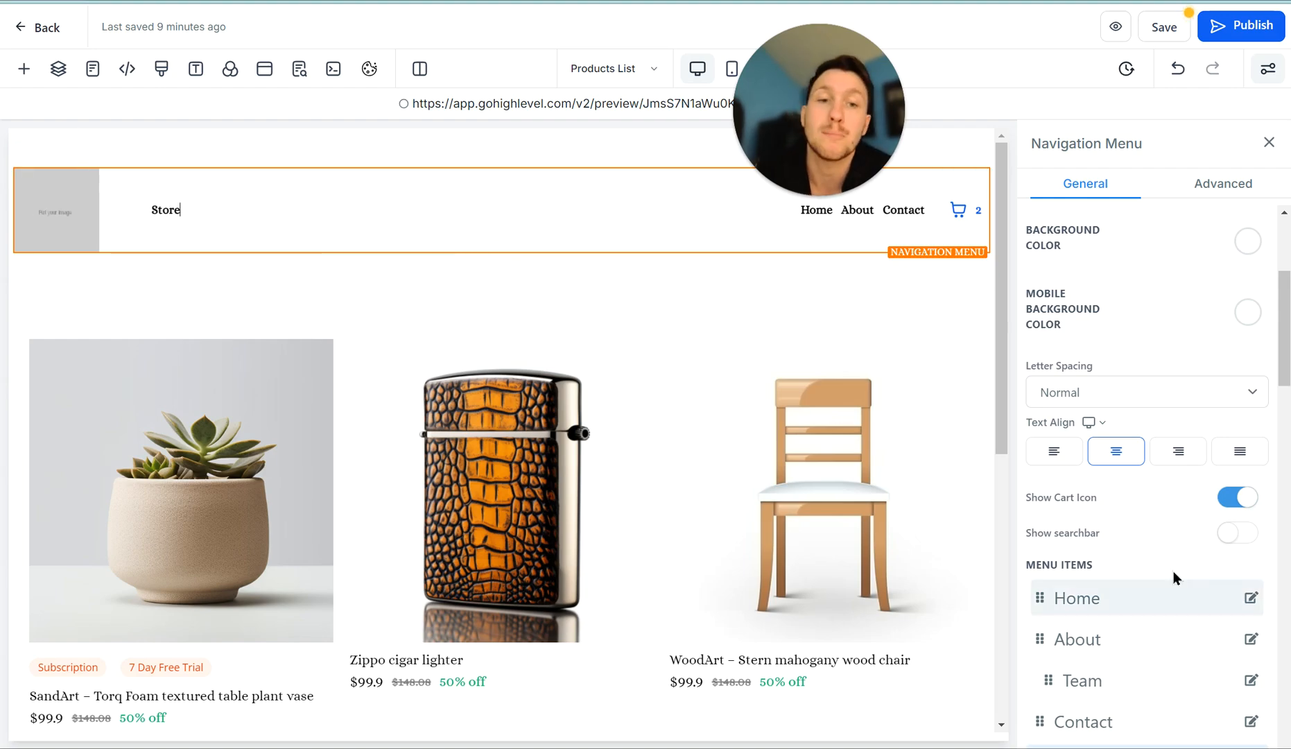
scroll(1174, 571, down, 7)
scroll(1130, 576, down, 8)
scroll(1138, 524, up, 5)
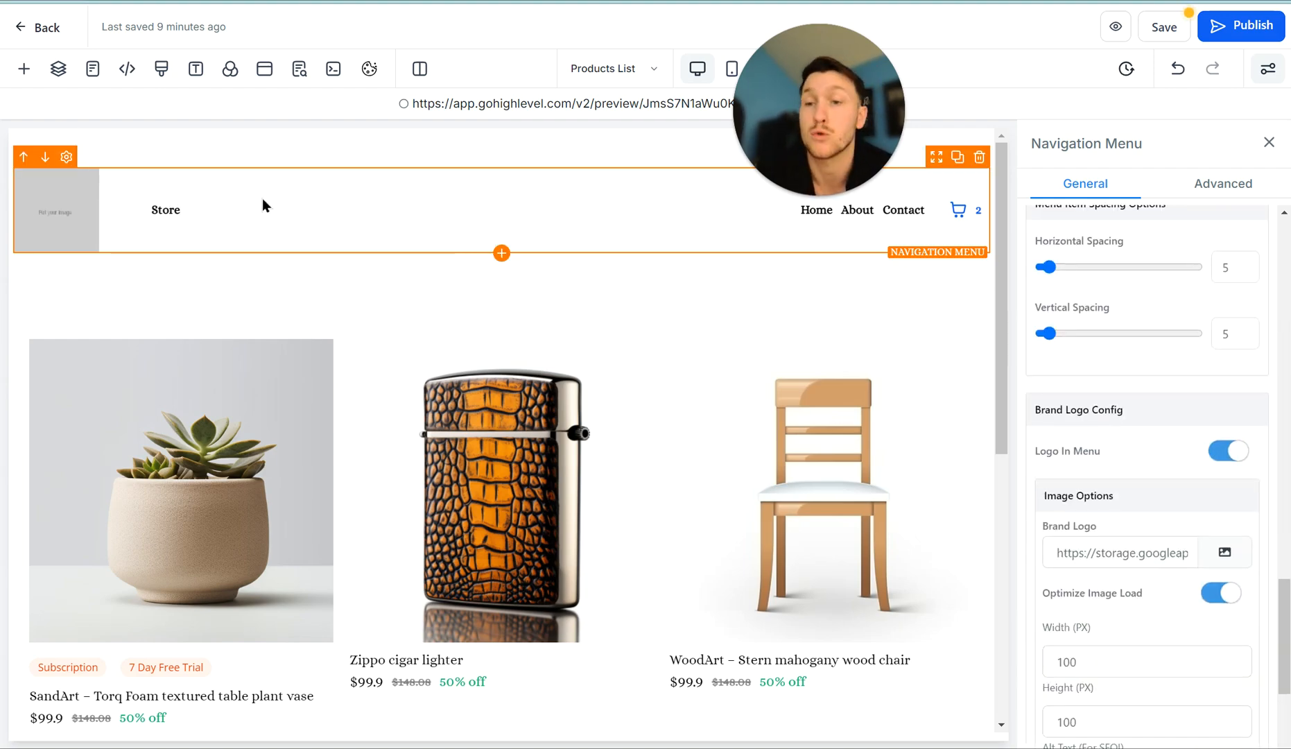
click(1225, 552)
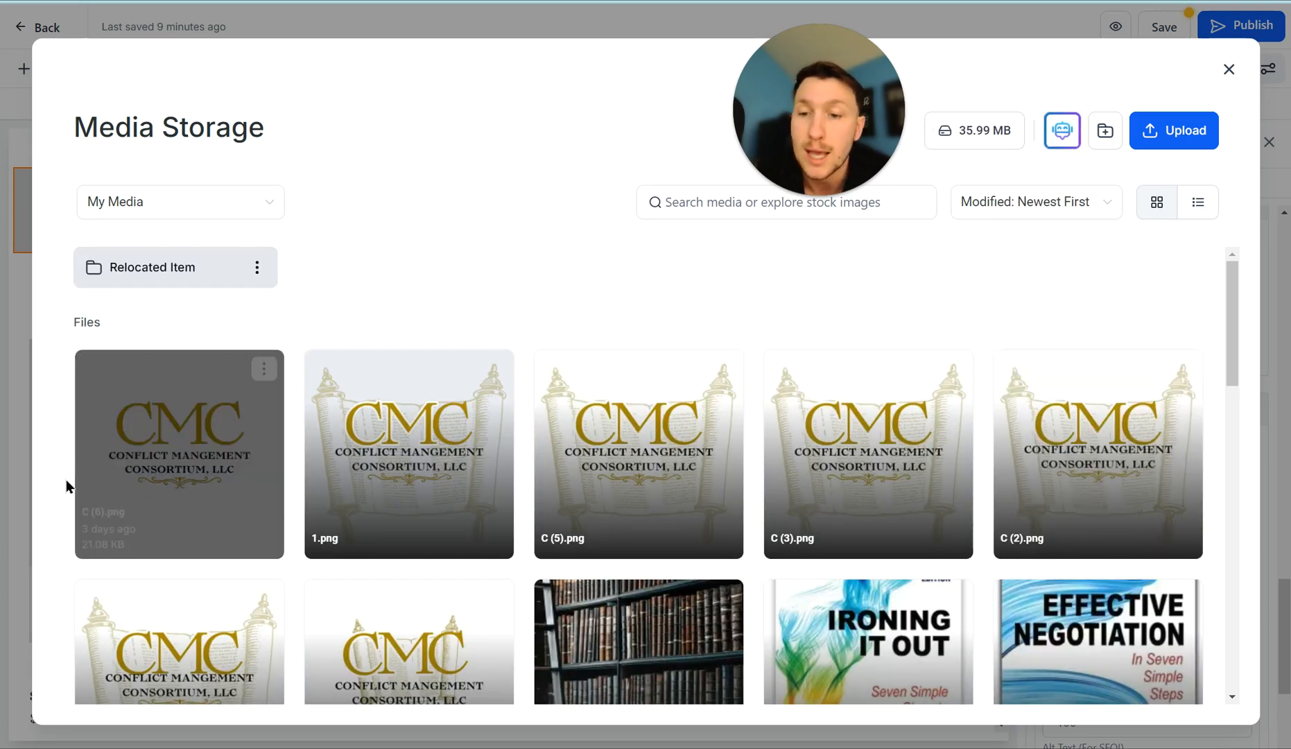
scroll(517, 523, down, 10)
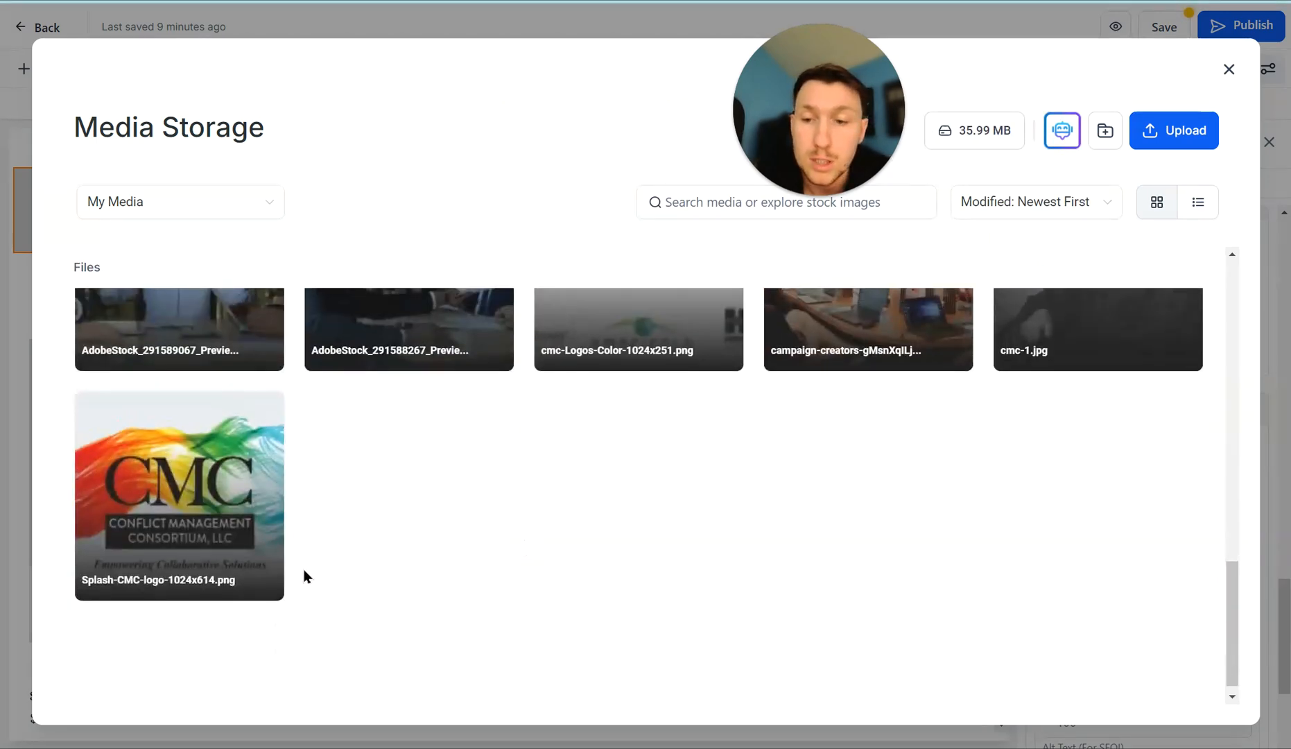
scroll(305, 574, up, 10)
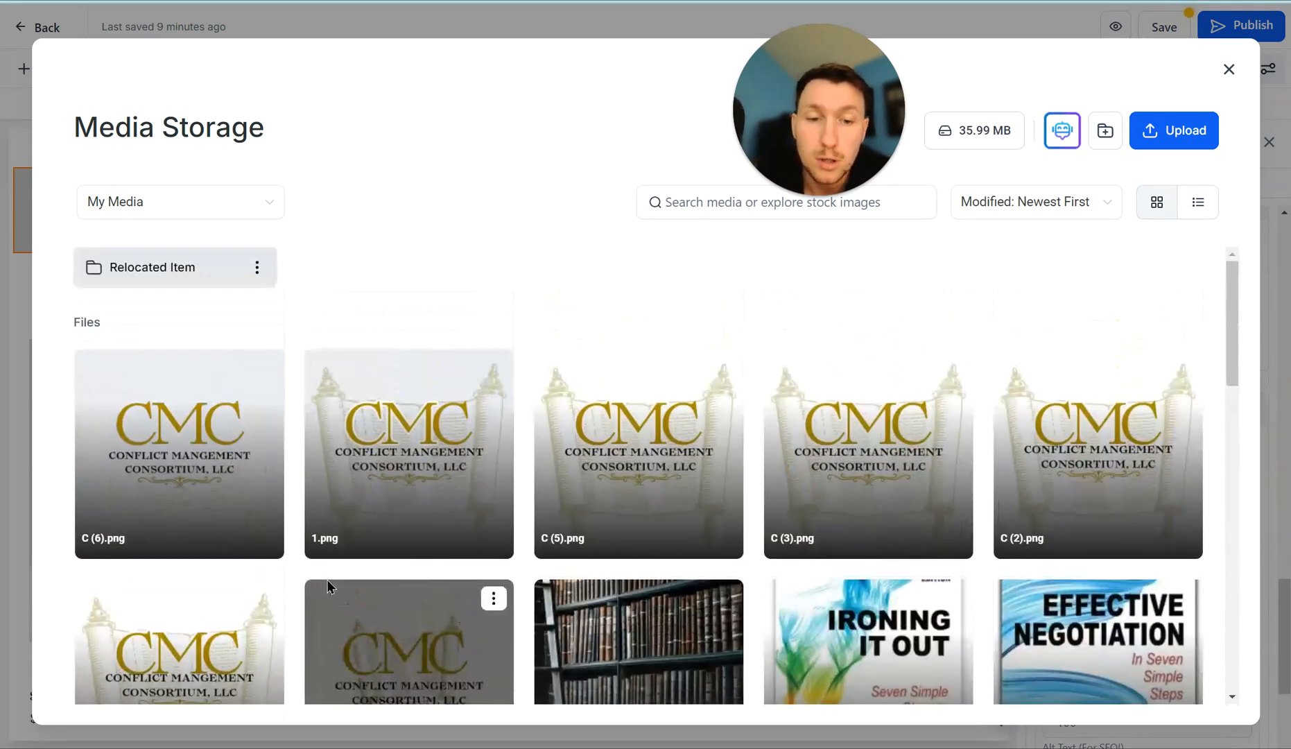
click(227, 492)
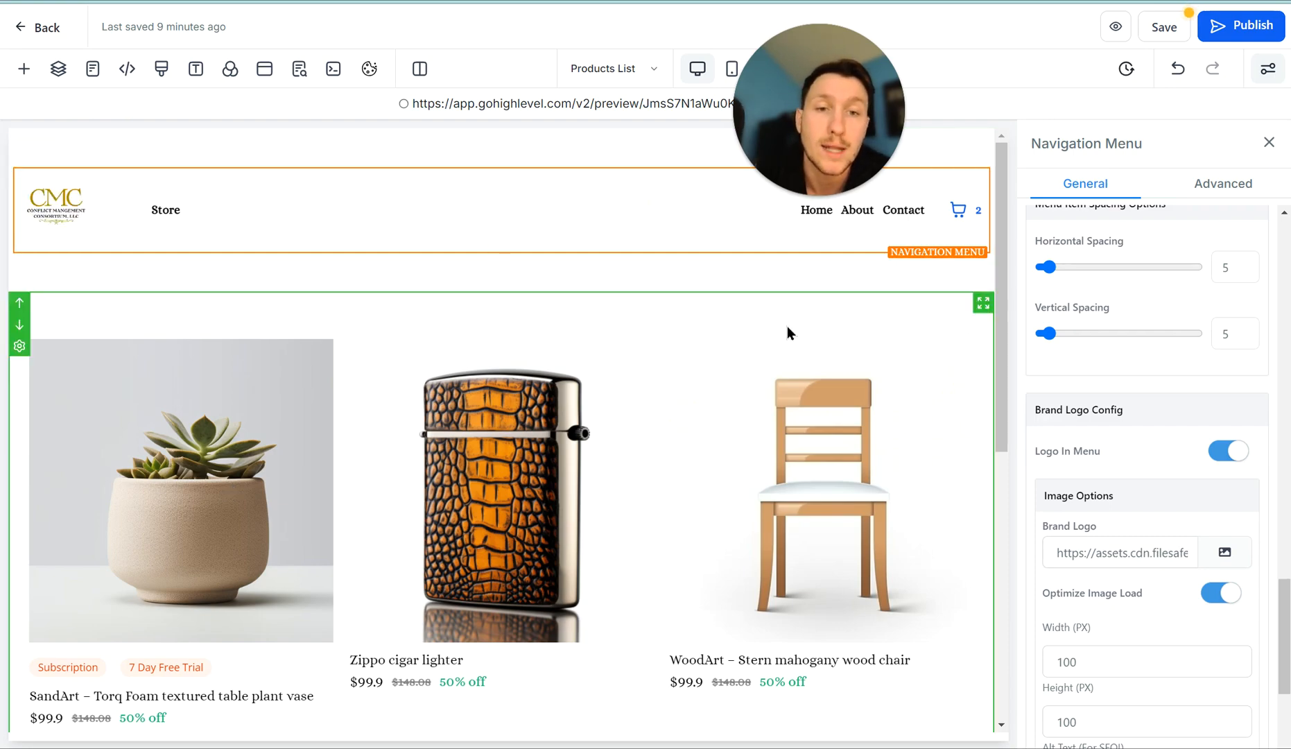
Review the Products List page from the header through the product grid to the pagination, along with the navigation menu settings.
scroll(787, 328, down, 7)
scroll(776, 425, up, 7)
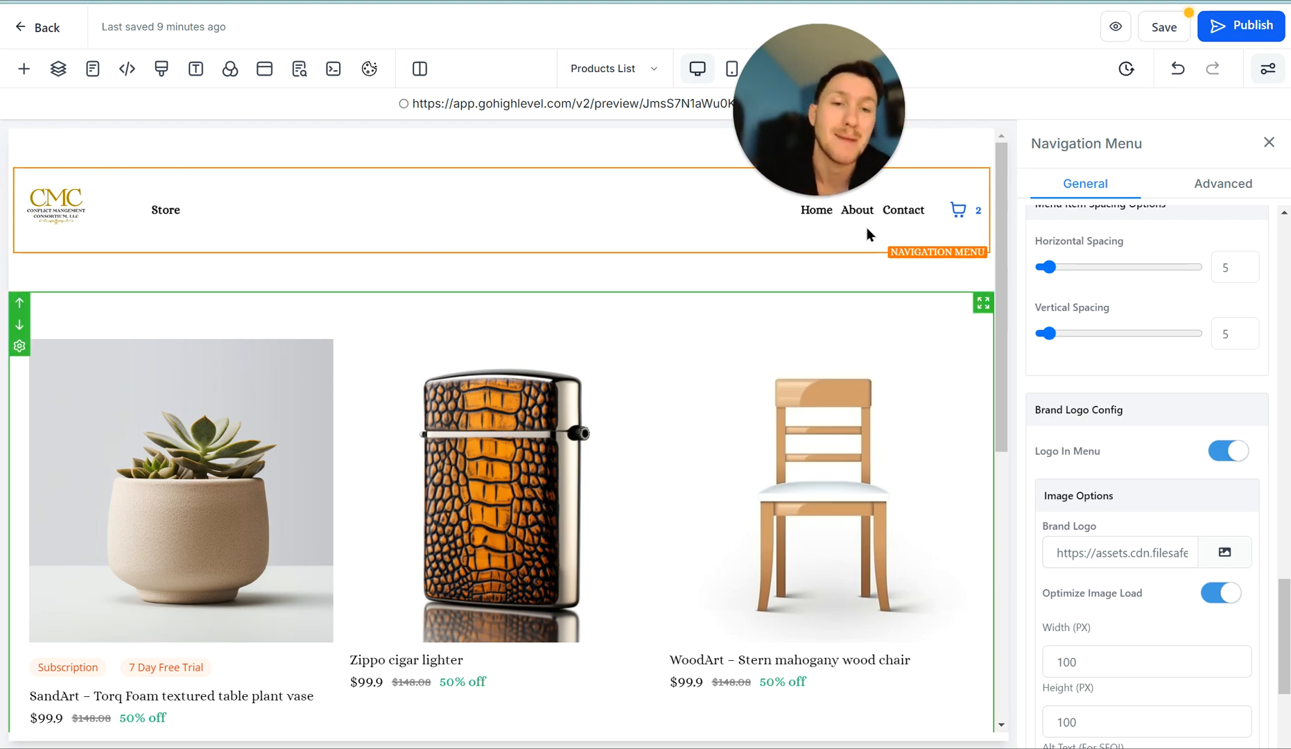
scroll(975, 556, down, 8)
scroll(1131, 546, up, 10)
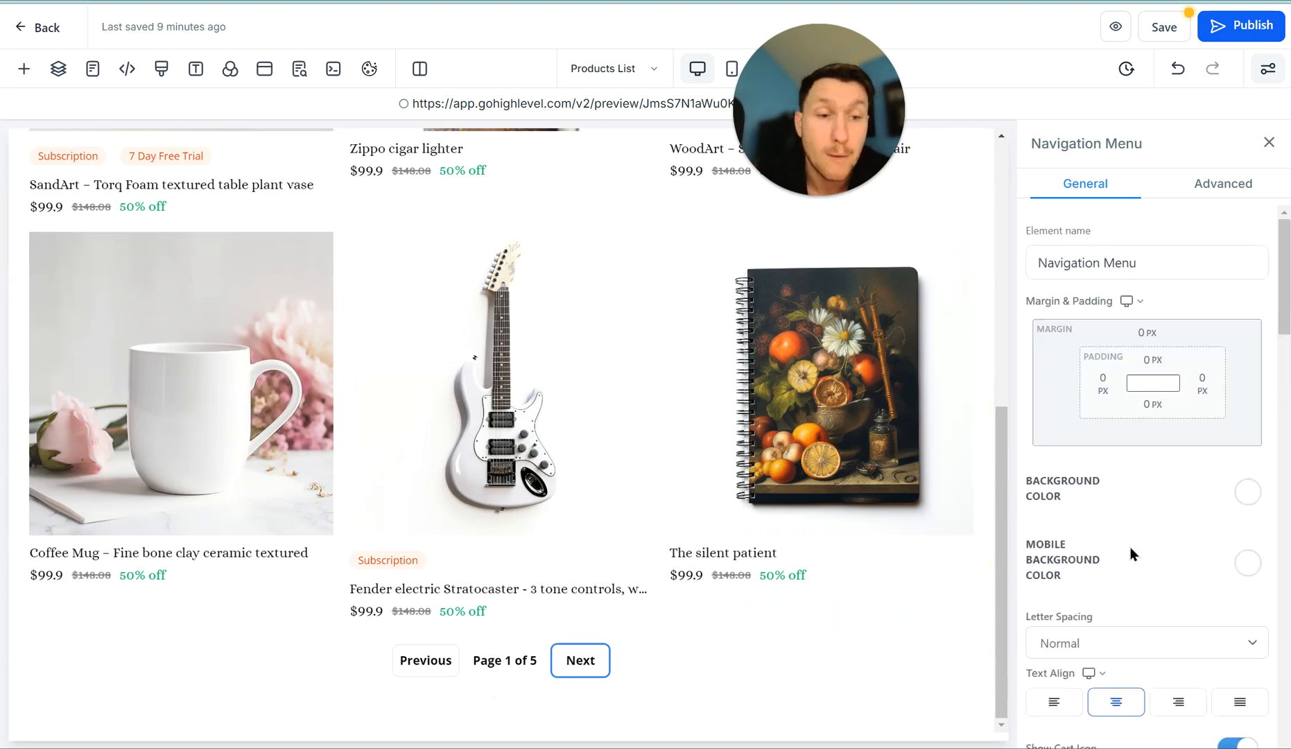
scroll(652, 461, up, 7)
scroll(650, 468, up, 2)
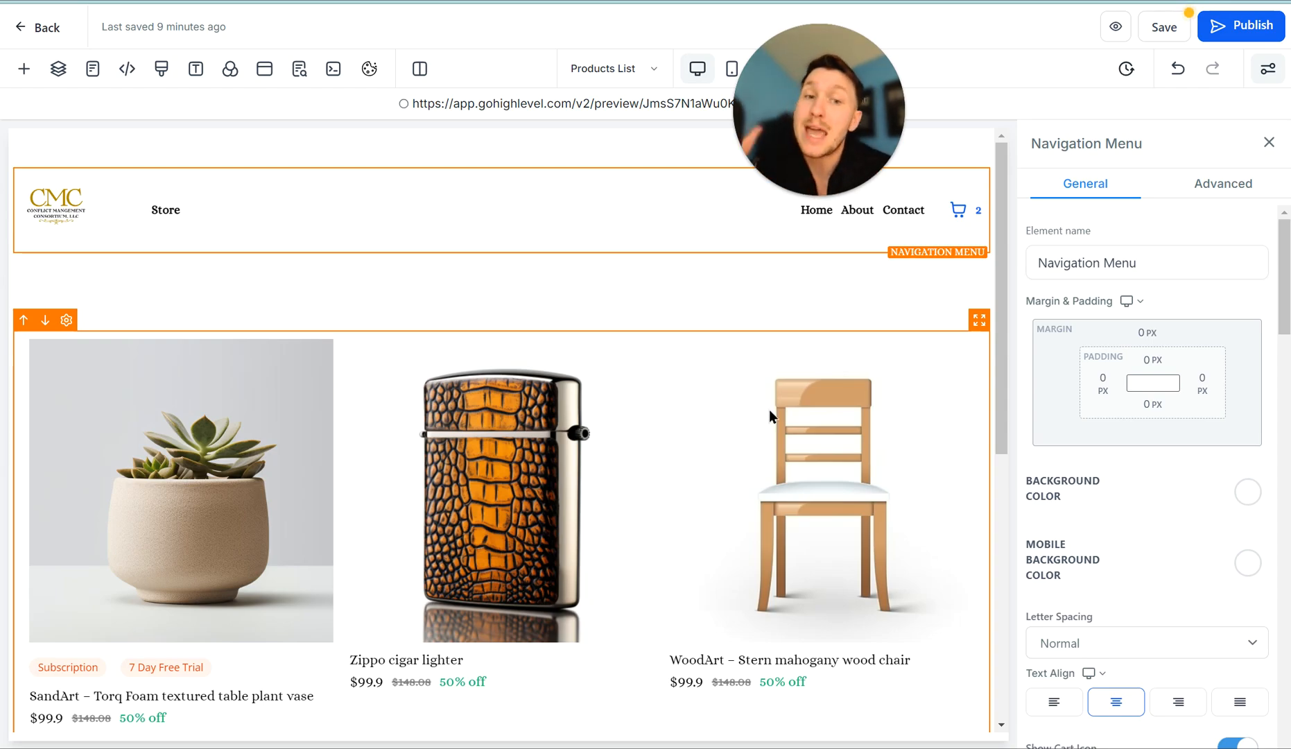
scroll(741, 408, down, 7)
scroll(827, 494, up, 7)
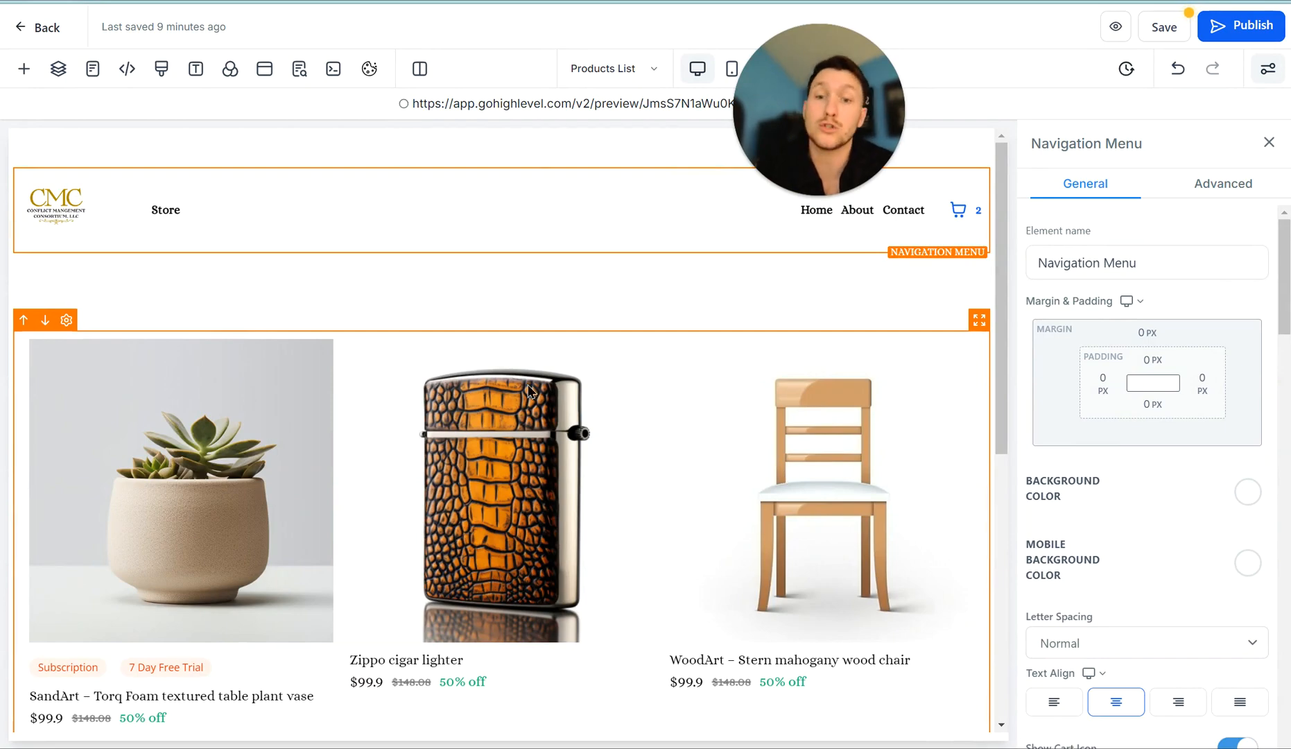
scroll(555, 398, down, 5)
scroll(551, 444, up, 5)
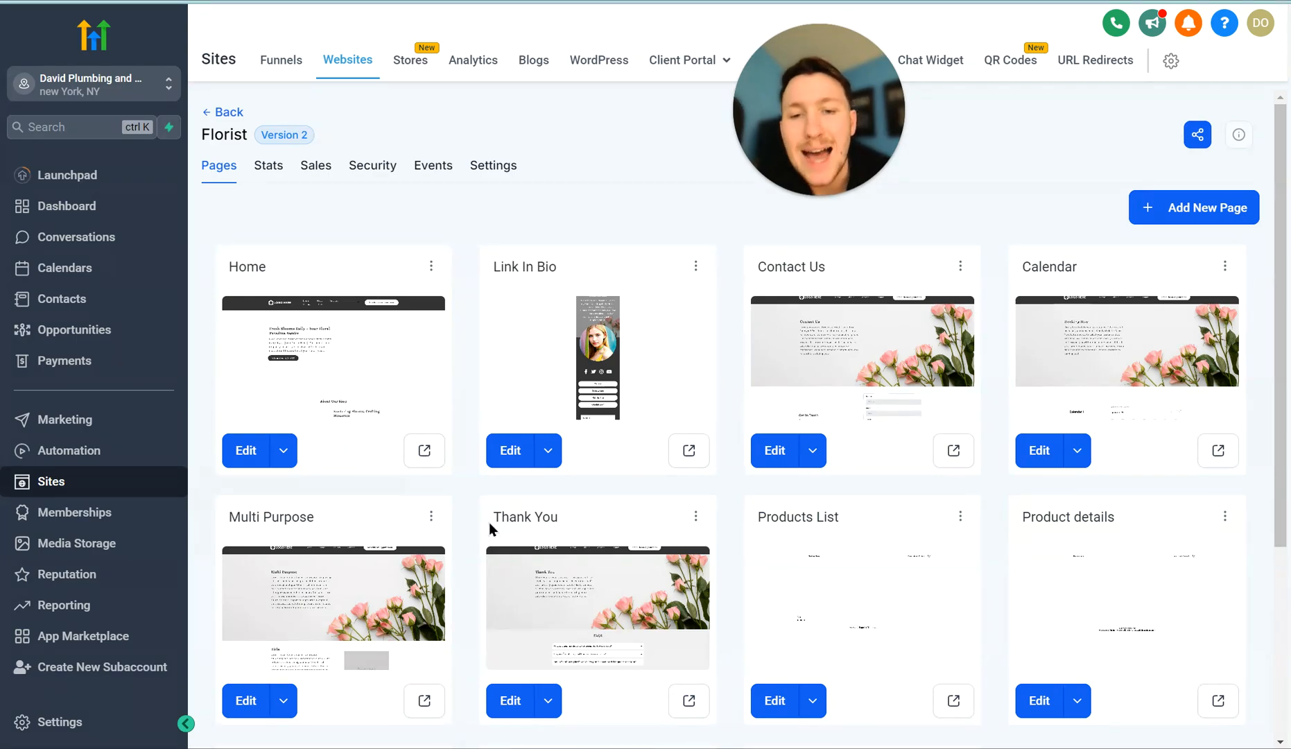
Open the Test product from the Payments product list for editing and view its product information.
click(103, 361)
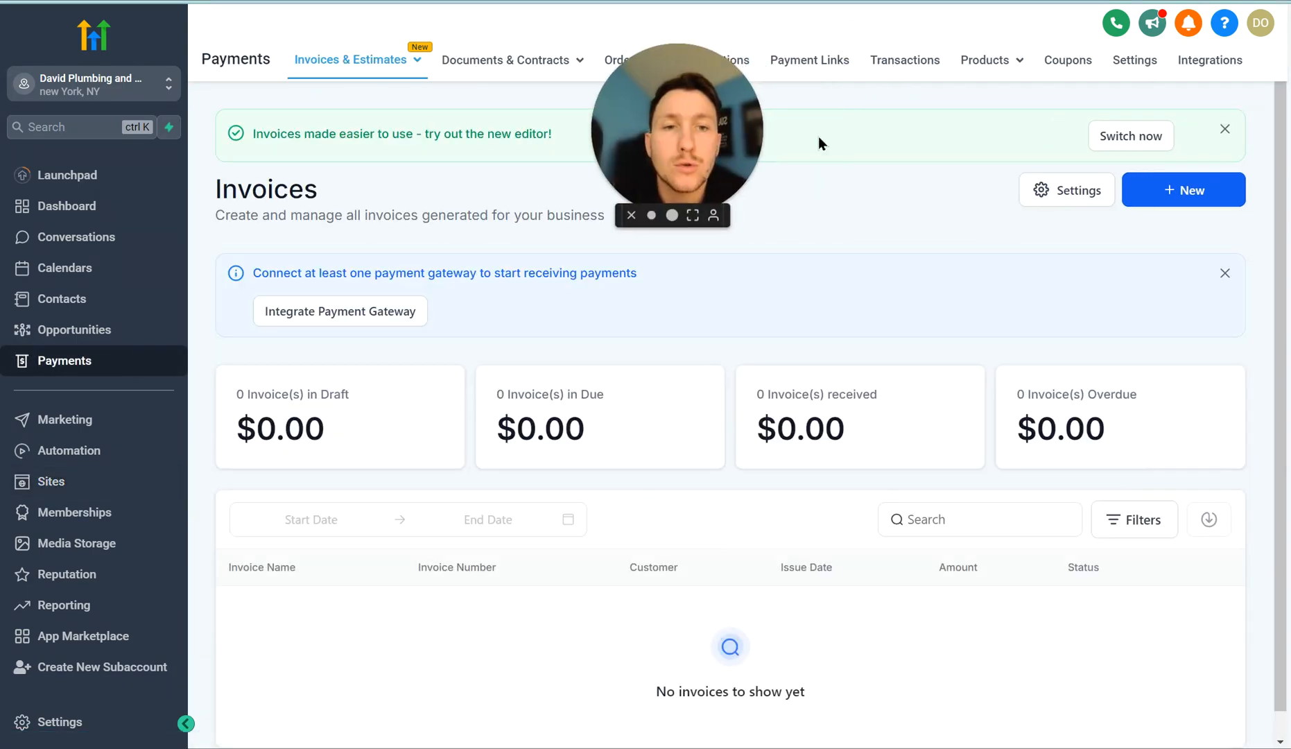
click(971, 61)
click(956, 101)
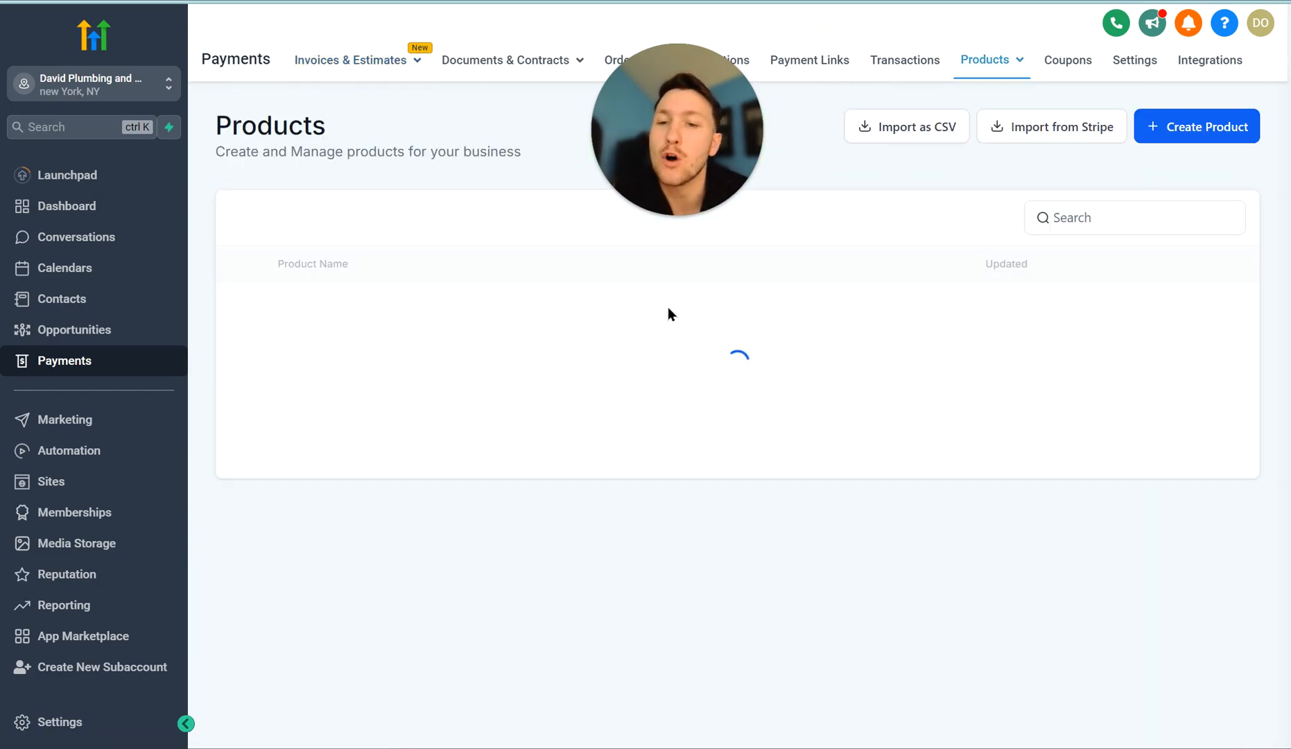
click(1209, 313)
scroll(1210, 246, down, 1)
drag(684, 145, 843, 179)
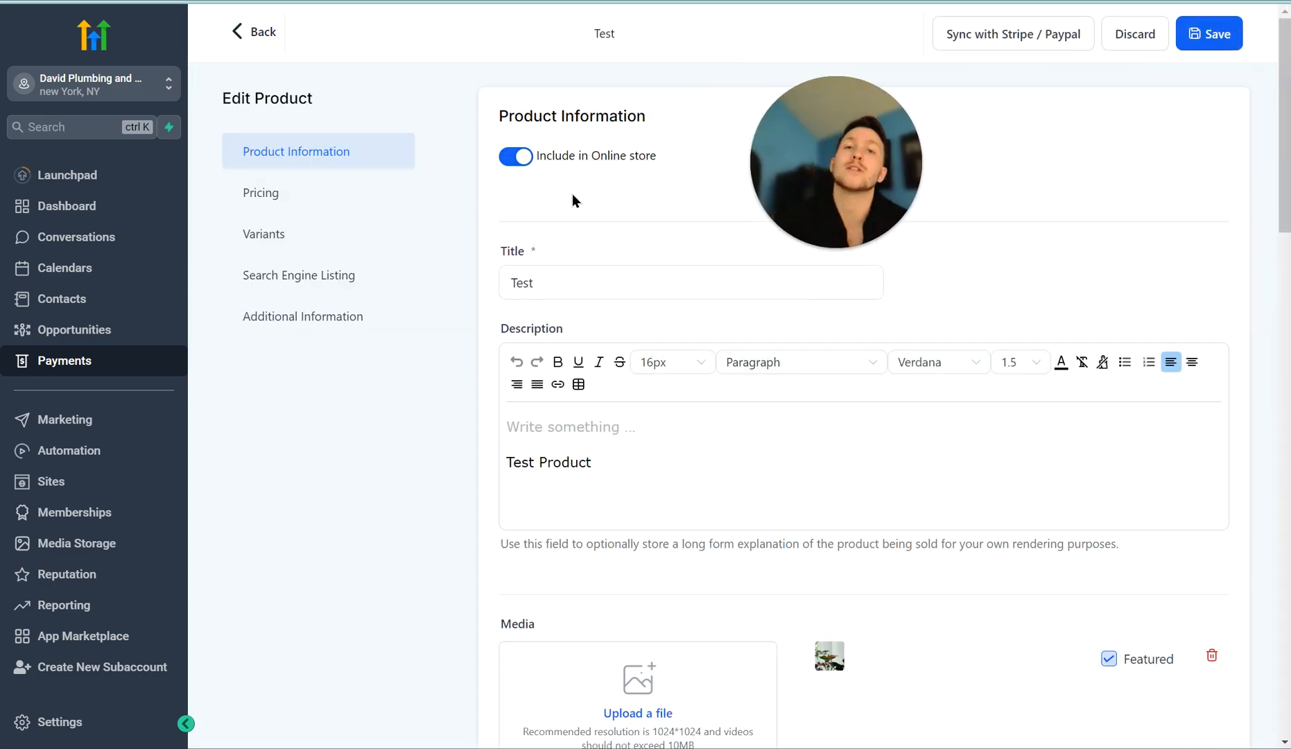